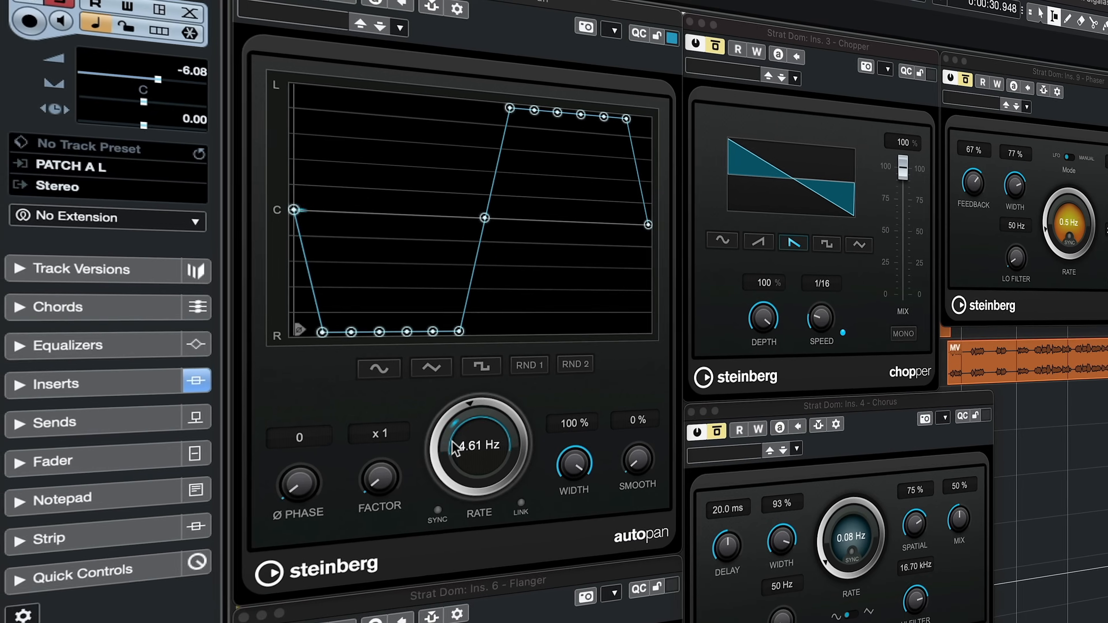
Step: Raise the AutoPan effect's rate to 5.21 Hz
{"action": "left_click_drag", "start_coordinate": [454, 447], "coordinate": [457, 427]}
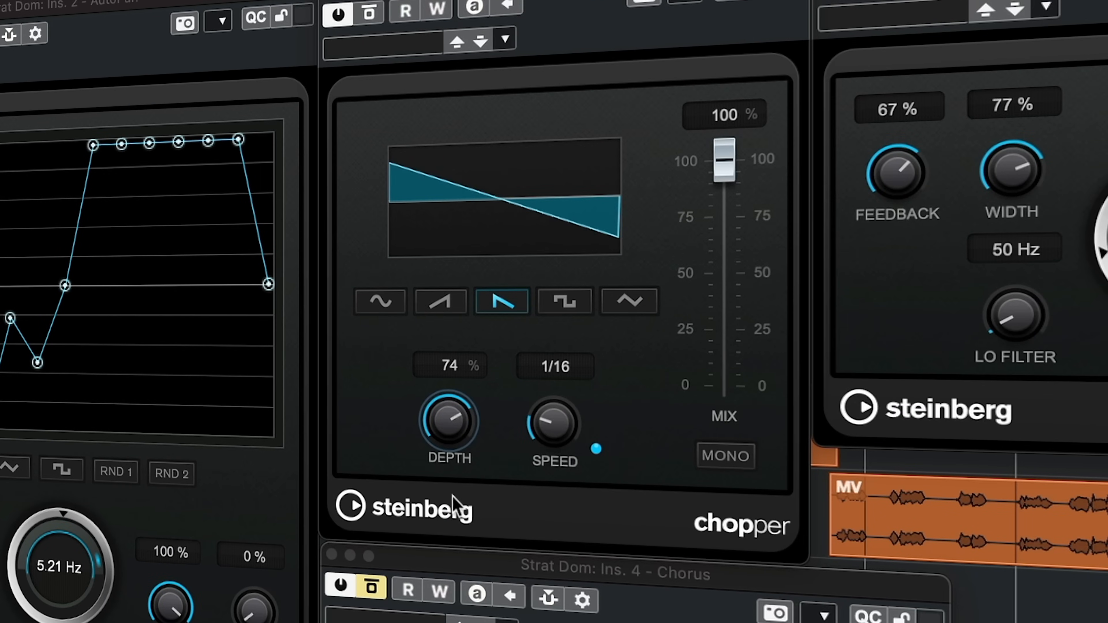
Step: Set the Chopper to 100% depth, a square waveform and 1/16 speed, trying the sine and triangle shapes as well
{"action": "left_click", "coordinate": [465, 437]}
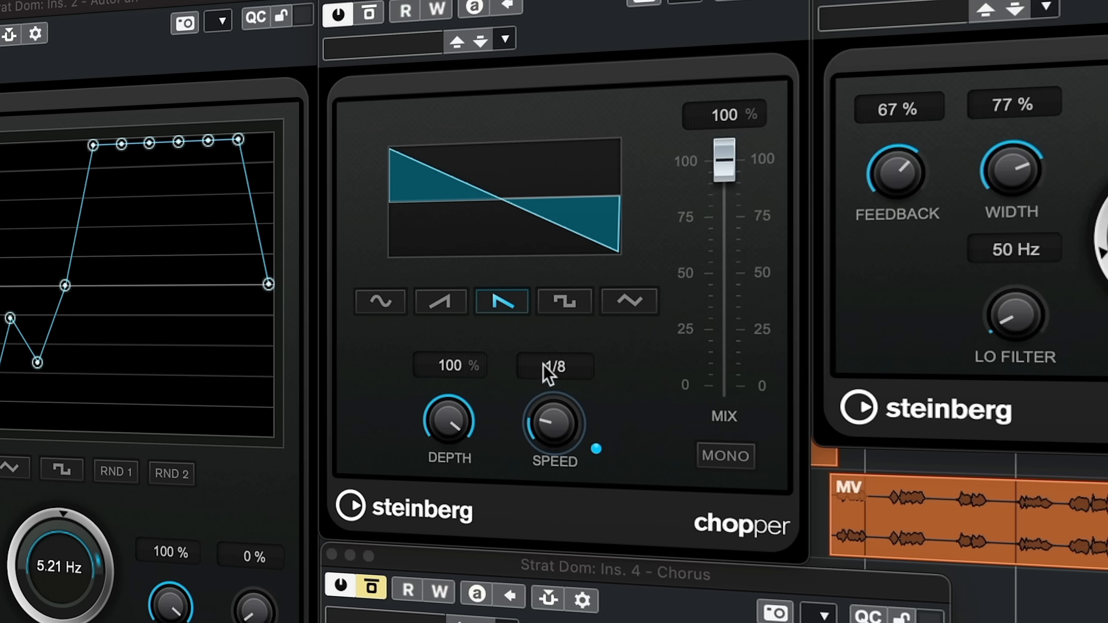
{"action": "left_click", "coordinate": [560, 311]}
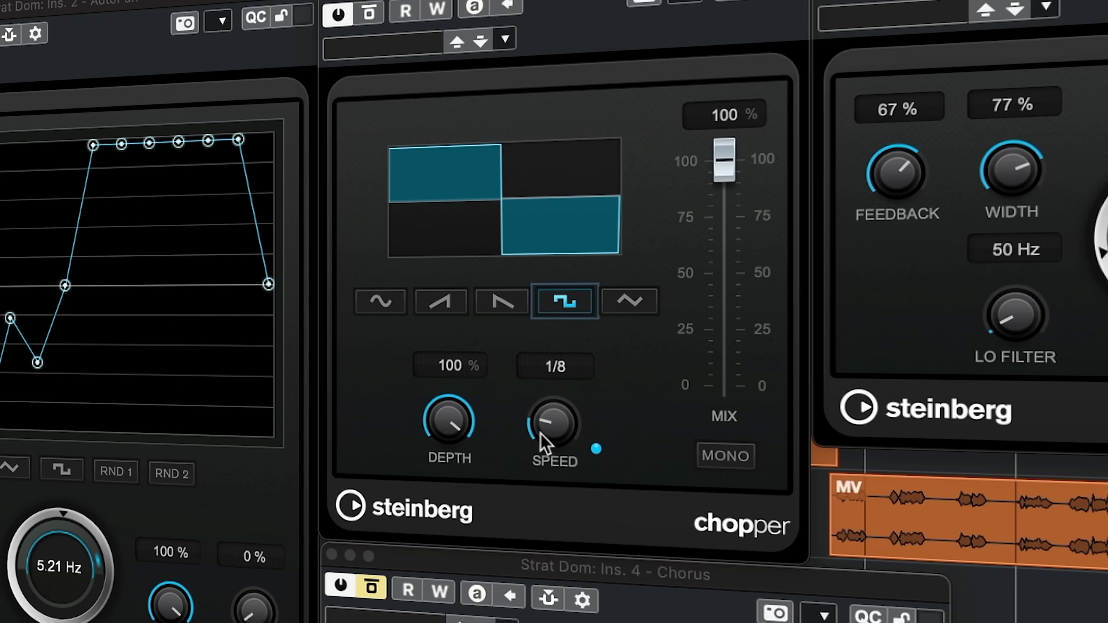
{"action": "left_click", "coordinate": [384, 304]}
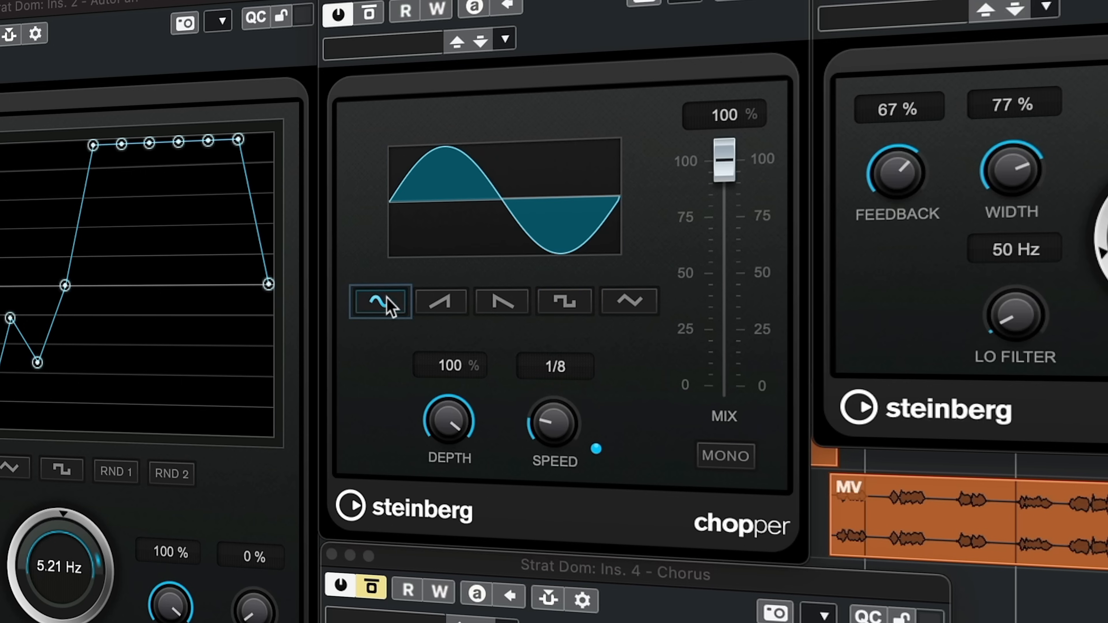
{"action": "left_click", "coordinate": [581, 306]}
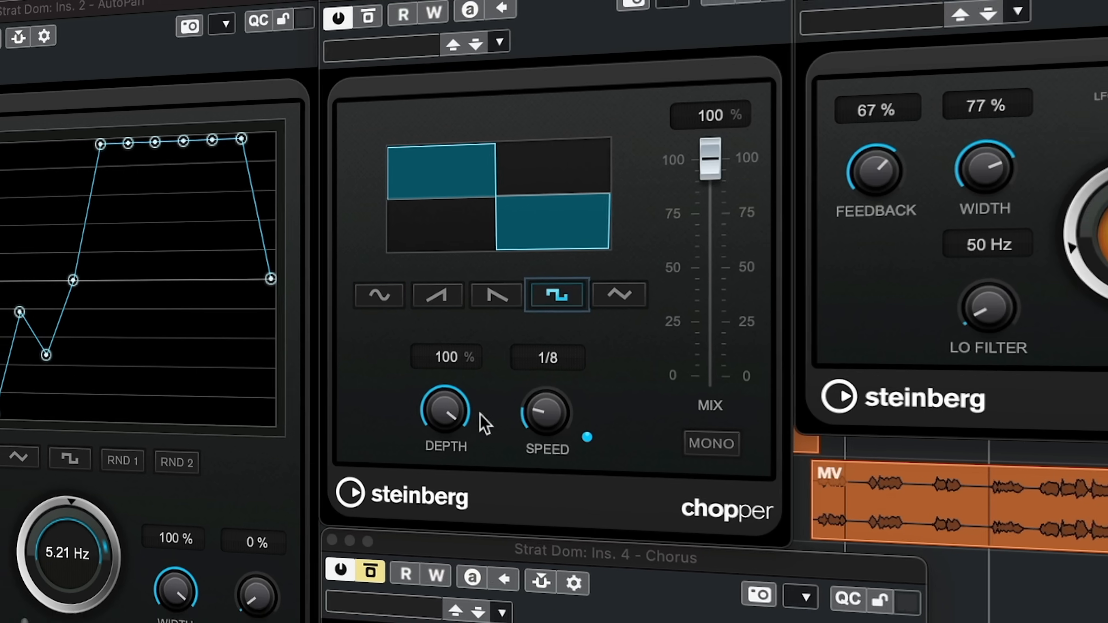
{"action": "left_click_drag", "start_coordinate": [551, 425], "coordinate": [550, 414]}
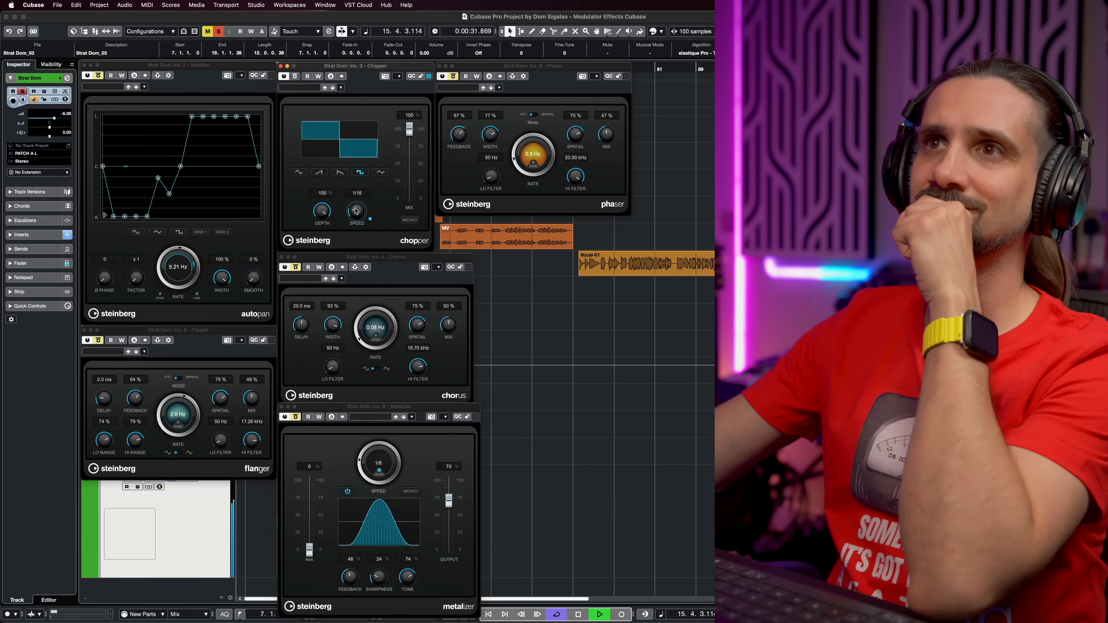
{"action": "left_click", "coordinate": [381, 172]}
{"action": "left_click", "coordinate": [299, 173]}
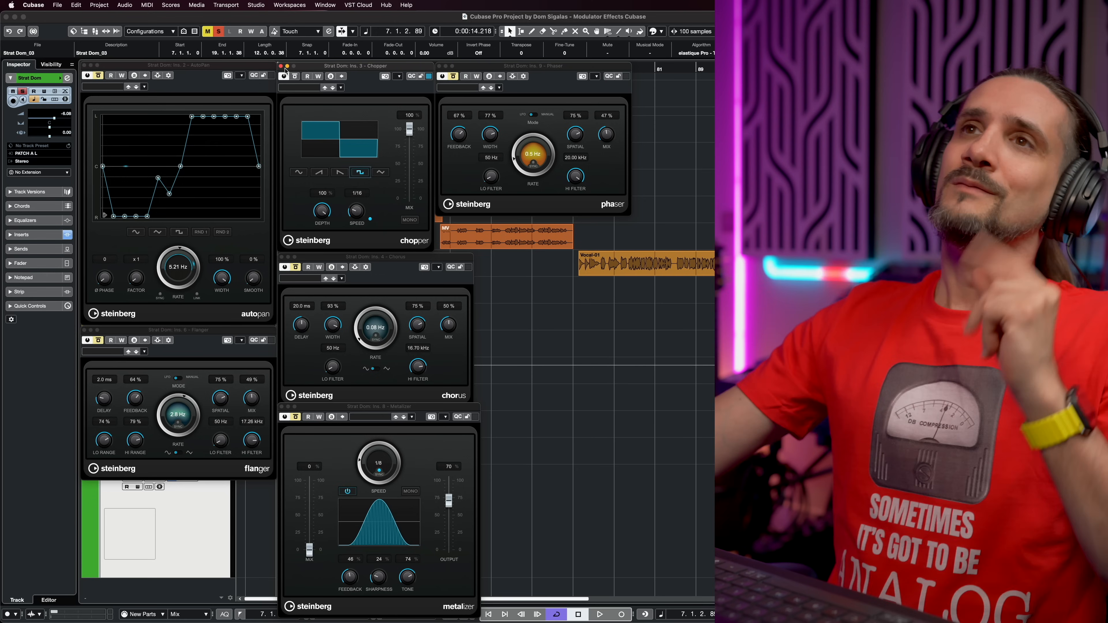
Step: Take the Flanger out of bypass and set its rate to 2.1 Hz
{"action": "left_click", "coordinate": [100, 343]}
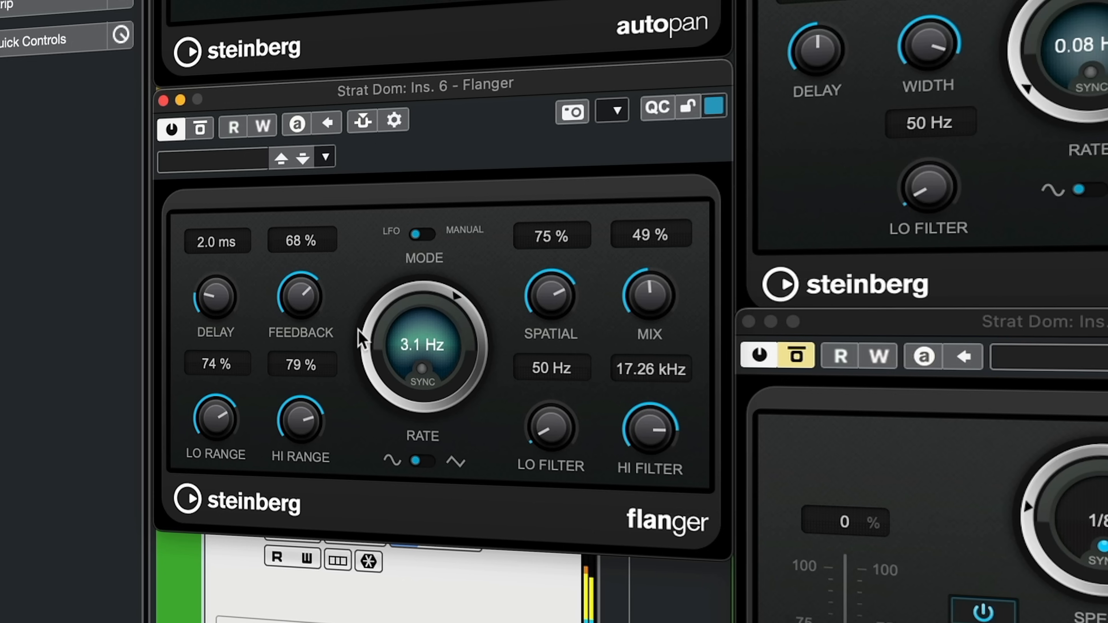
{"action": "left_click_drag", "start_coordinate": [354, 327], "coordinate": [362, 321]}
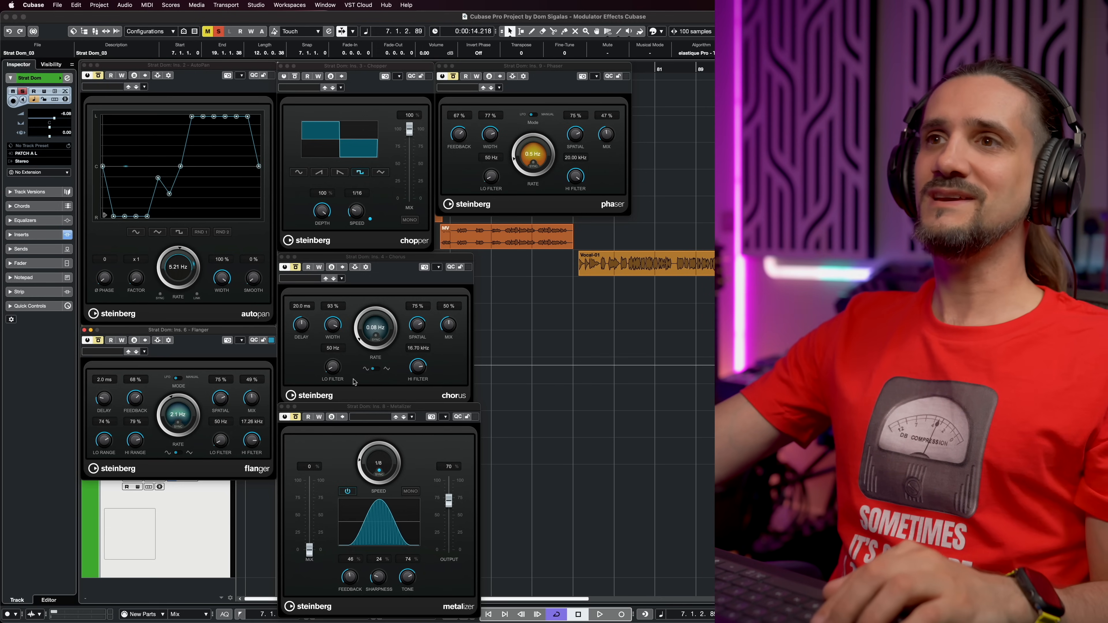
Step: Take the Chorus out of bypass, start playback and set the Chorus rate to 0.30 Hz
{"action": "left_click", "coordinate": [295, 267]}
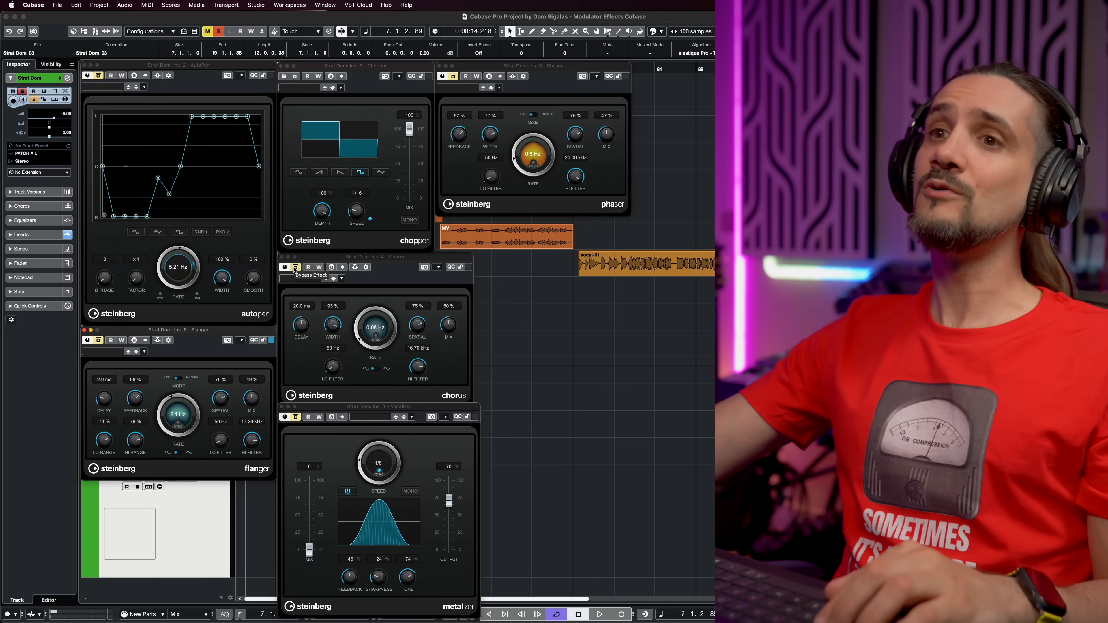
{"action": "key", "text": "space"}
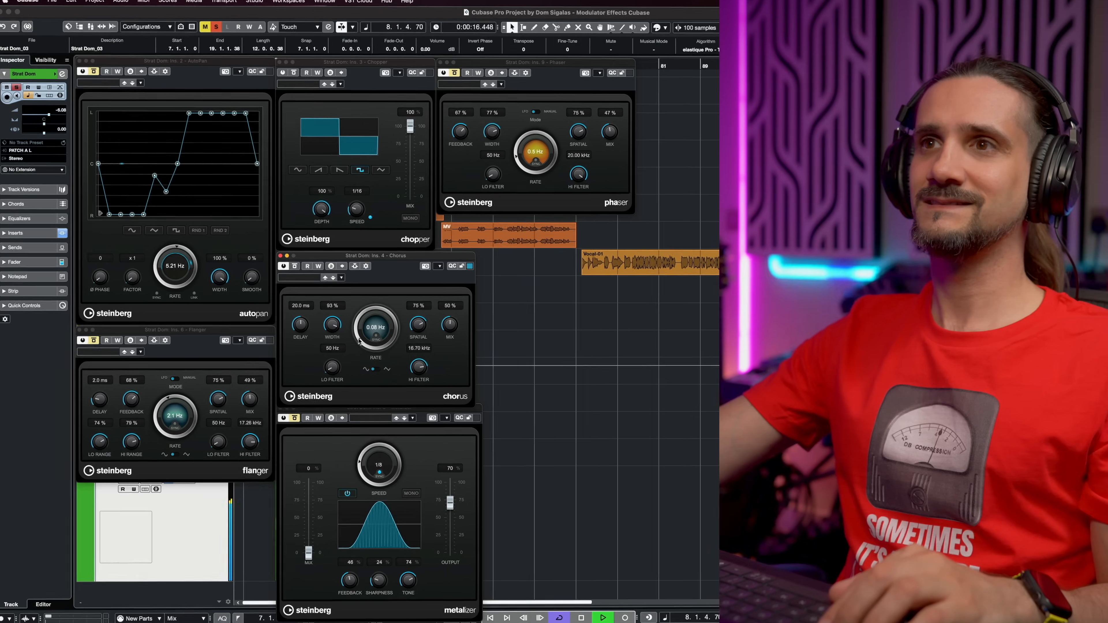
{"action": "left_click_drag", "start_coordinate": [359, 340], "coordinate": [358, 330]}
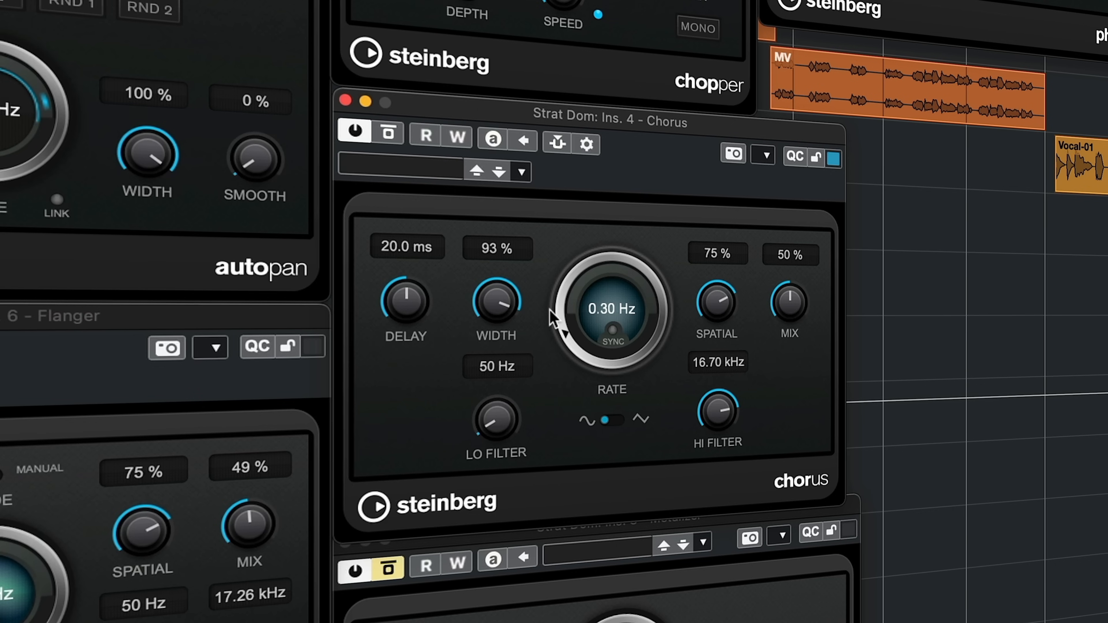
{"action": "left_click_drag", "start_coordinate": [548, 307], "coordinate": [549, 310]}
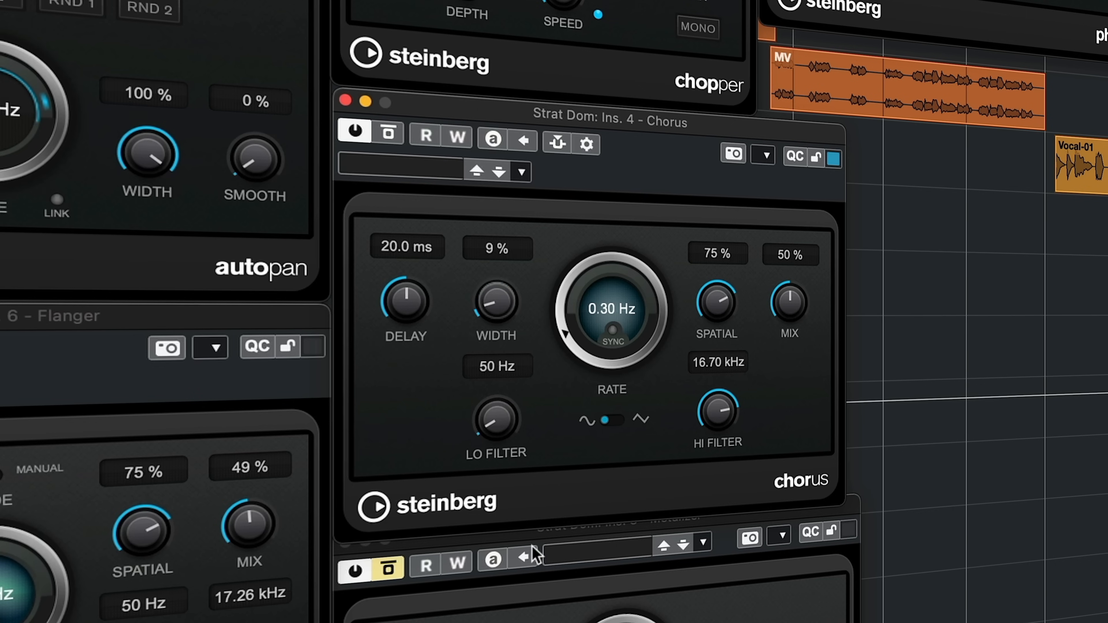
Step: Set the Chorus width to 100% and its rate to 0.01 Hz after trying a faster rate around 2.05 Hz
{"action": "left_click_drag", "start_coordinate": [531, 546], "coordinate": [533, 537]}
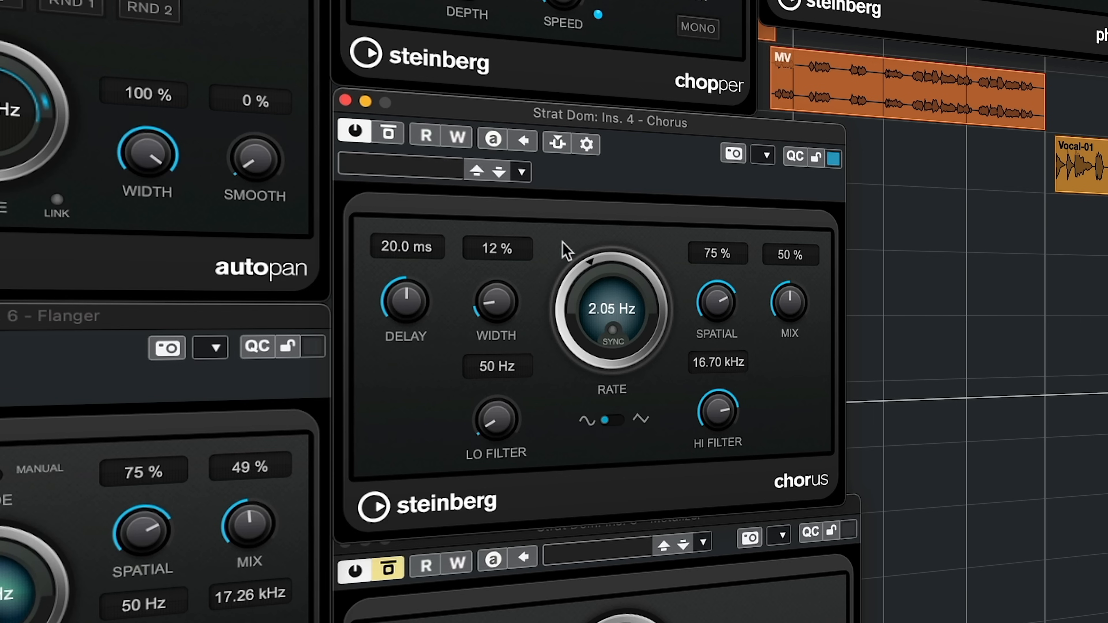
{"action": "mouse_move", "coordinate": [564, 319]}
{"action": "left_mouse_down"}
{"action": "mouse_move", "coordinate": [568, 328]}
{"action": "mouse_move", "coordinate": [571, 267]}
{"action": "mouse_move", "coordinate": [589, 214]}
{"action": "left_mouse_up"}
{"action": "left_click_drag", "start_coordinate": [364, 297], "coordinate": [356, 325]}
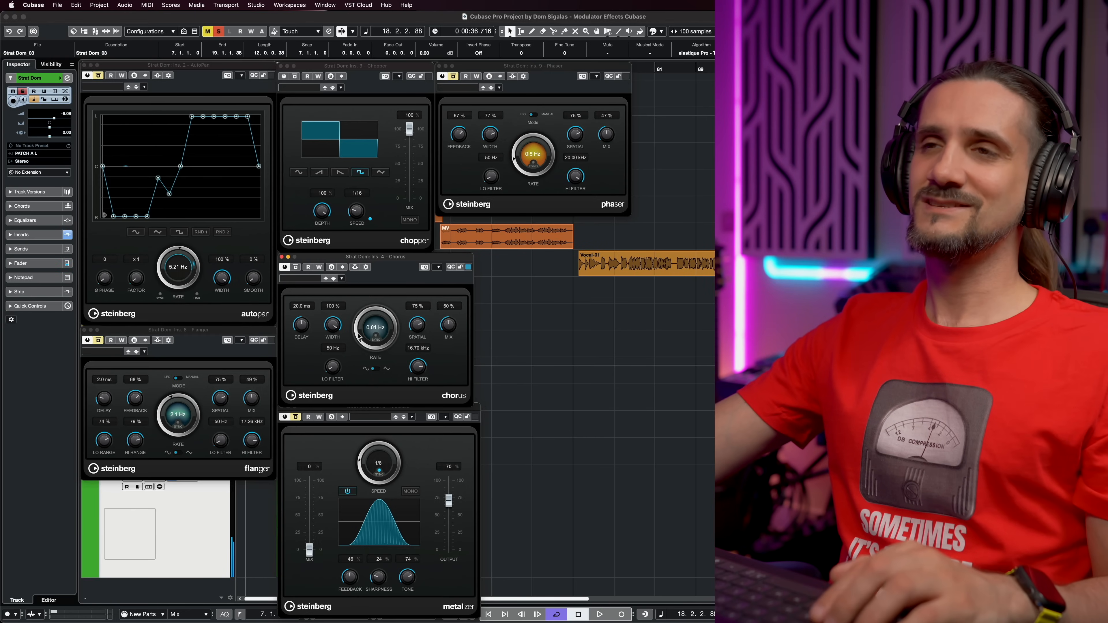
Step: Restart playback and sweep the Chorus rate up to 5.00 Hz and back down to 0.01 Hz
{"action": "key", "text": "space"}
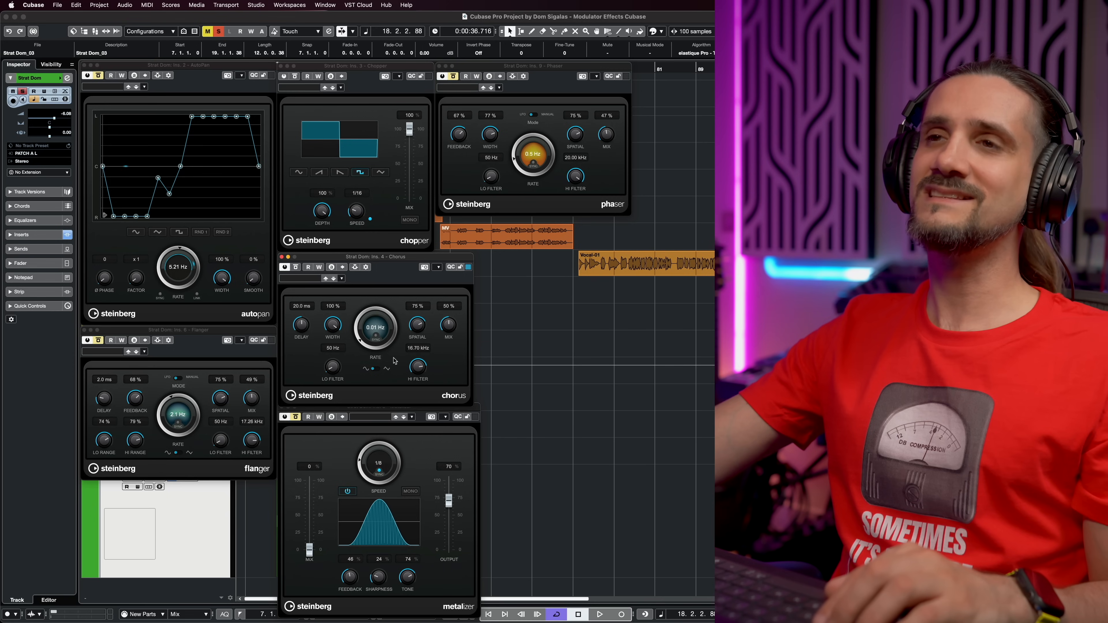
{"action": "key", "text": "space"}
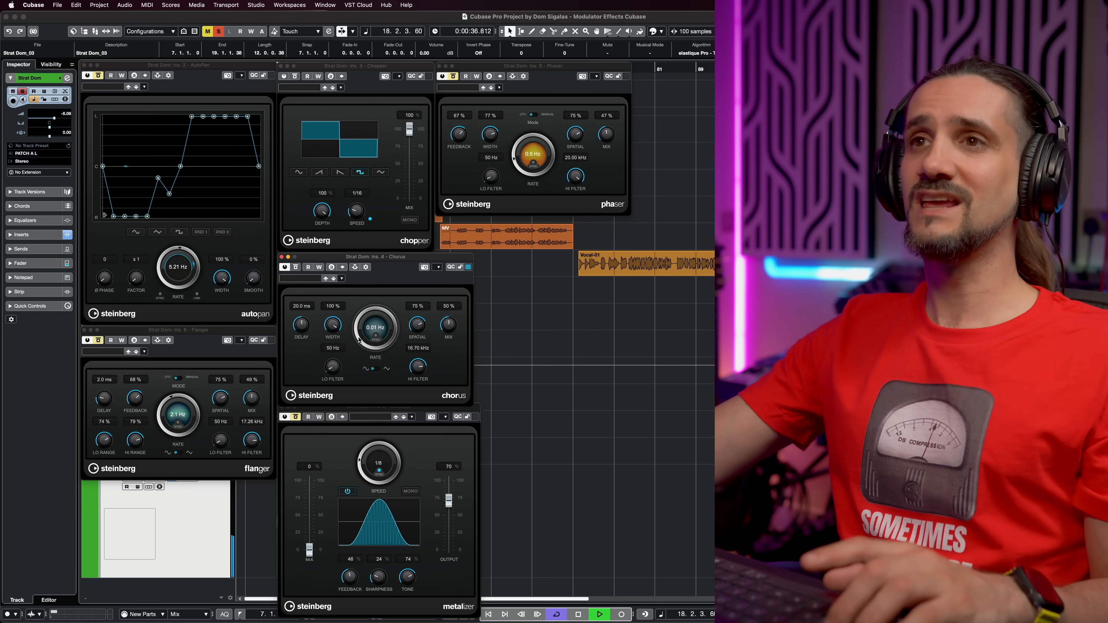
{"action": "left_click_drag", "start_coordinate": [359, 324], "coordinate": [358, 259]}
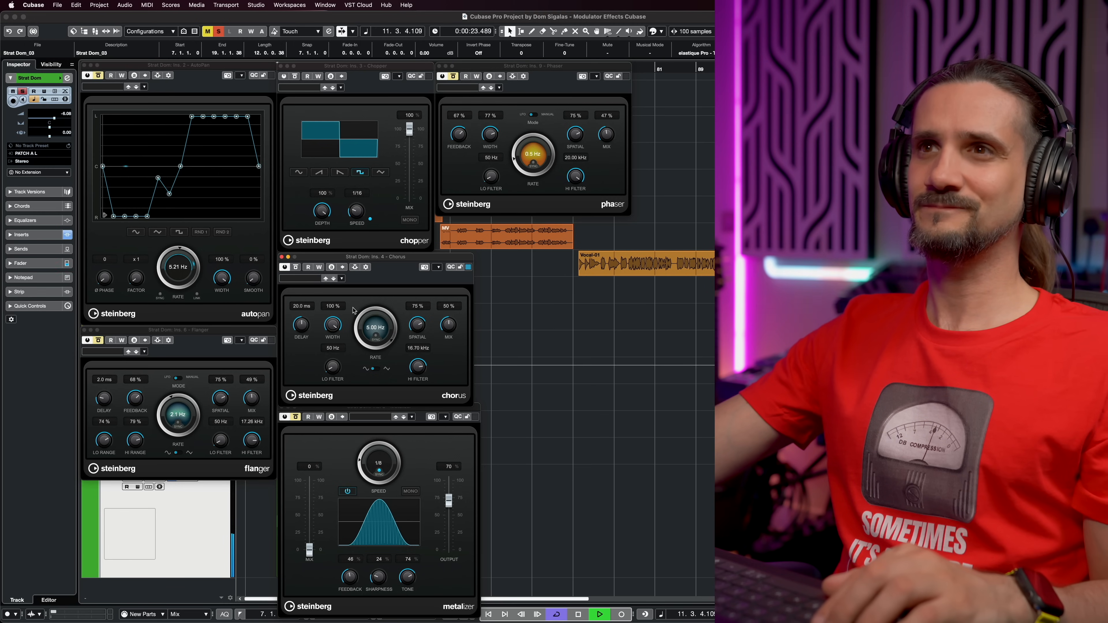
{"action": "left_click_drag", "start_coordinate": [371, 315], "coordinate": [352, 361]}
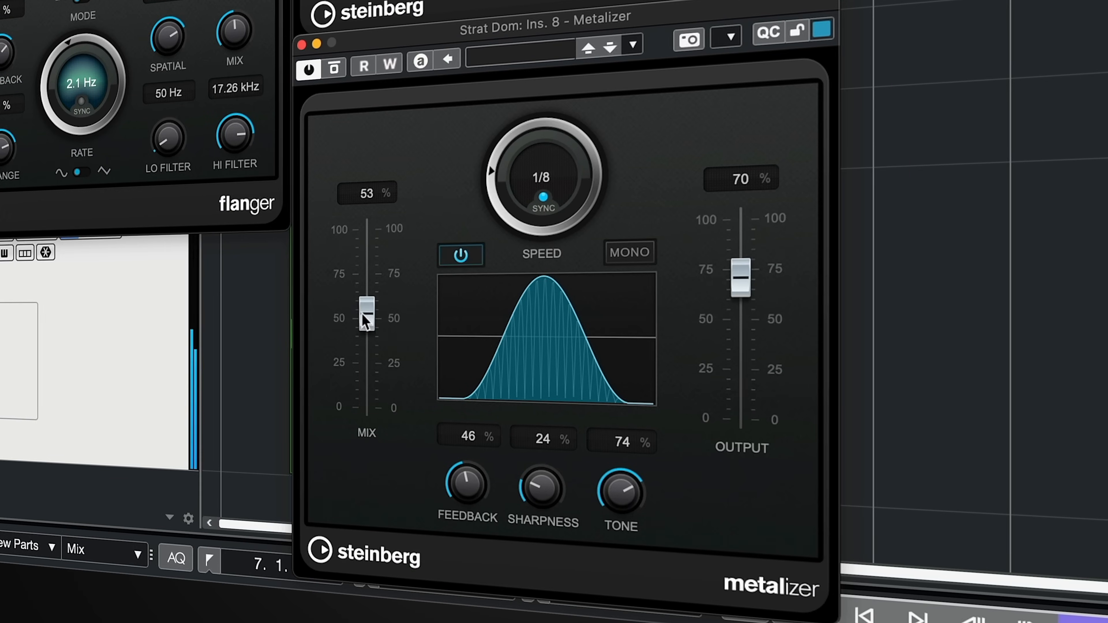
Step: Set the Metalizer's mix to 100%, sharpness to 11% and speed to 1/8, and stop playback
{"action": "left_click_drag", "start_coordinate": [361, 314], "coordinate": [362, 286]}
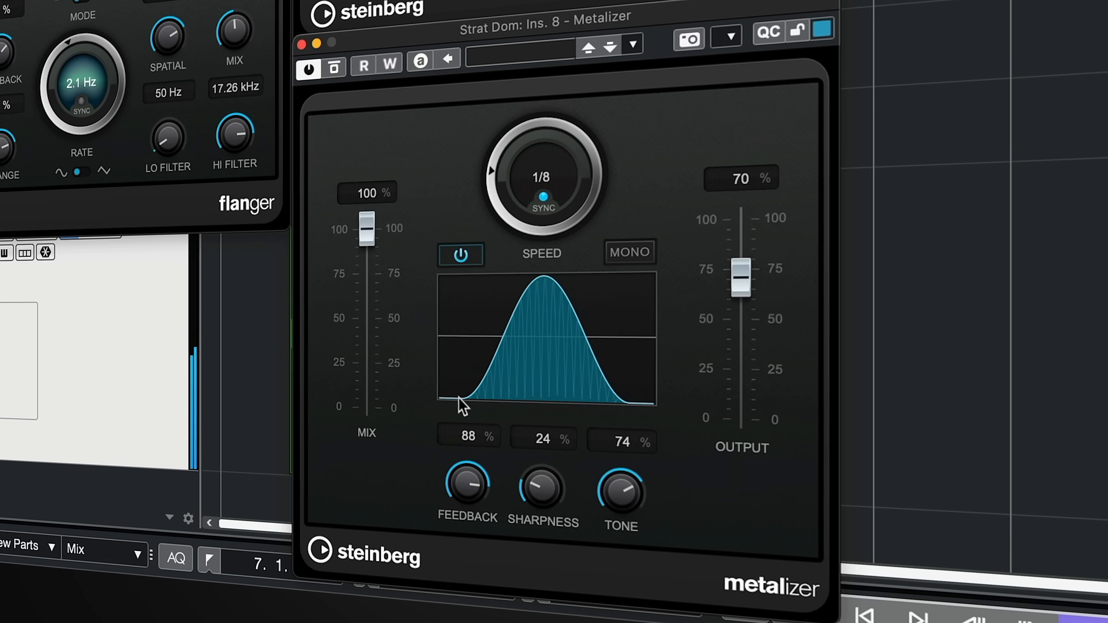
{"action": "left_click_drag", "start_coordinate": [528, 489], "coordinate": [515, 290]}
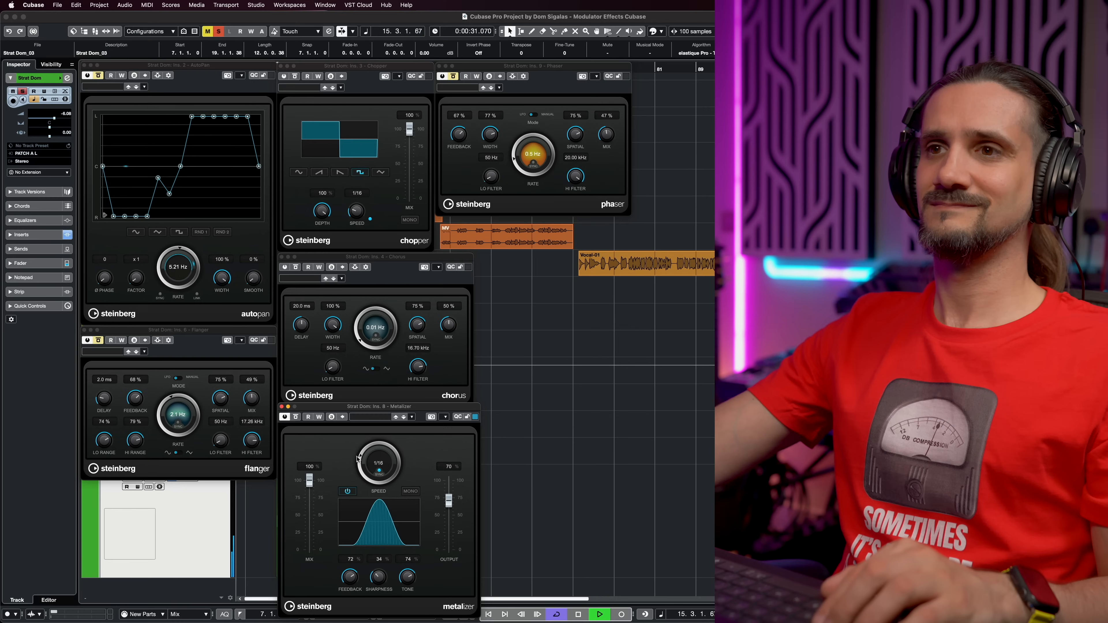
{"action": "left_click_drag", "start_coordinate": [357, 459], "coordinate": [358, 457]}
{"action": "left_click_drag", "start_coordinate": [378, 578], "coordinate": [379, 596]}
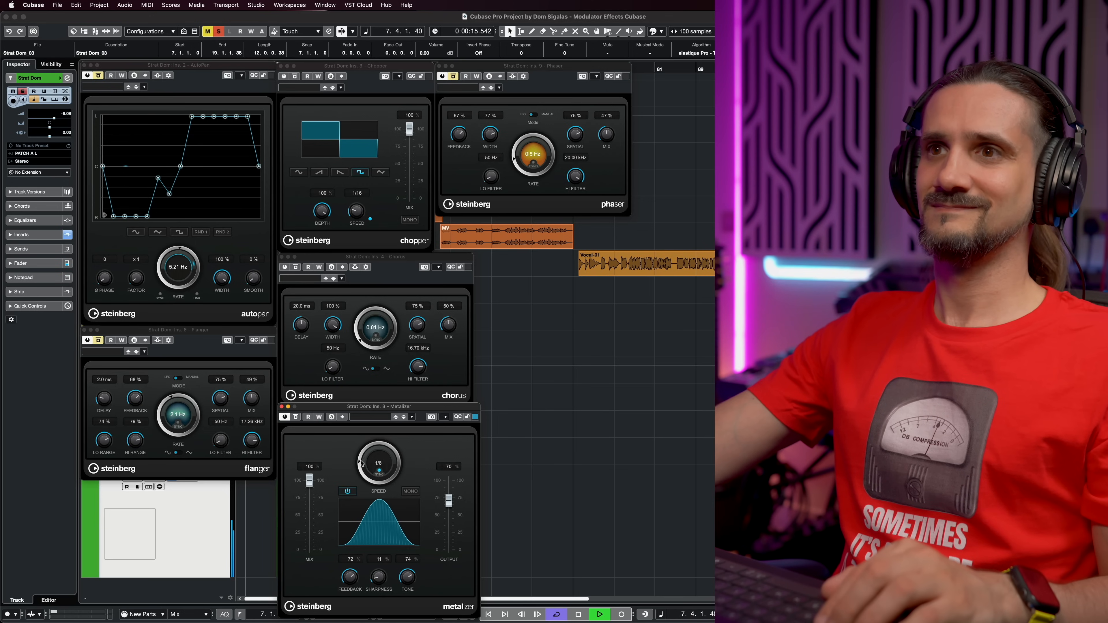
{"action": "left_click_drag", "start_coordinate": [361, 457], "coordinate": [360, 461]}
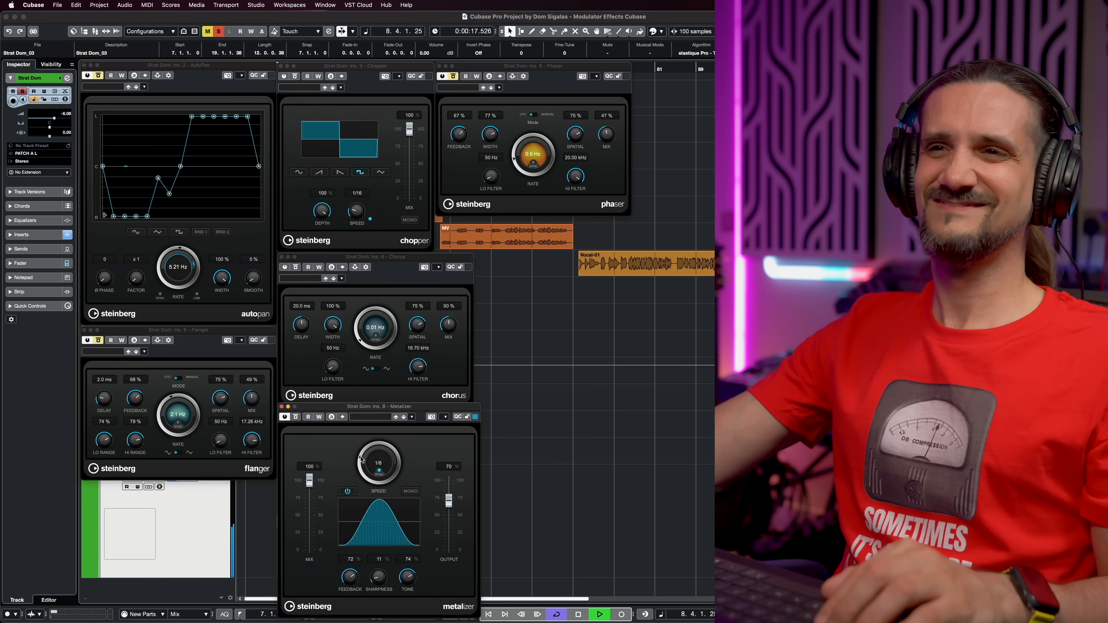
{"action": "key", "text": "space"}
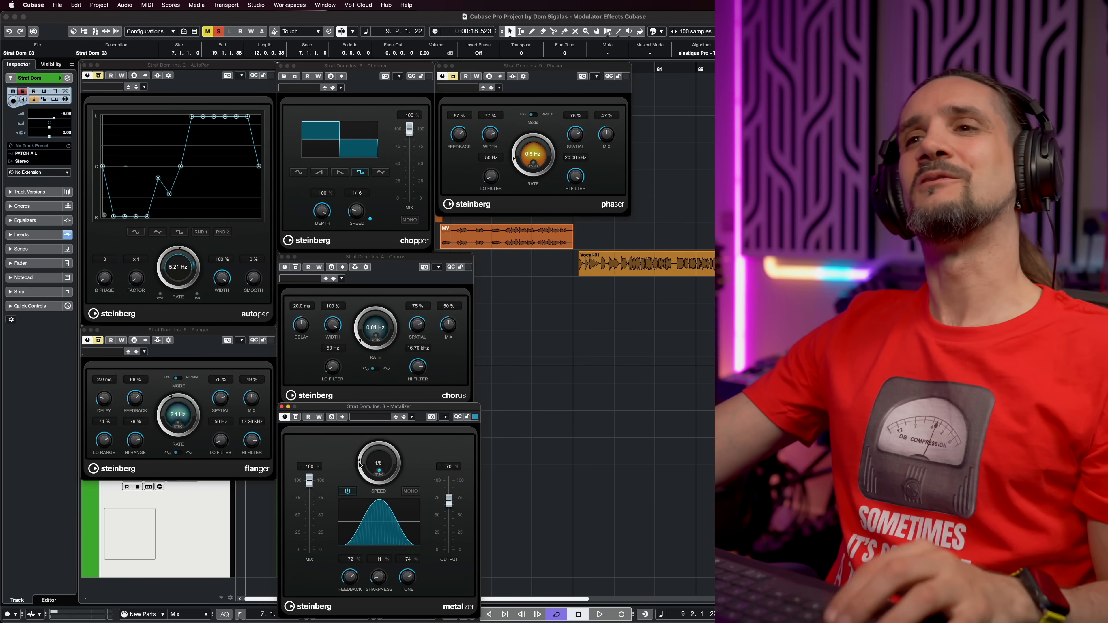
Step: Resume playback and set the Metalizer's speed to 1/4 and its feedback to 74%
{"action": "key", "text": "space"}
{"action": "left_click_drag", "start_coordinate": [359, 463], "coordinate": [358, 465]}
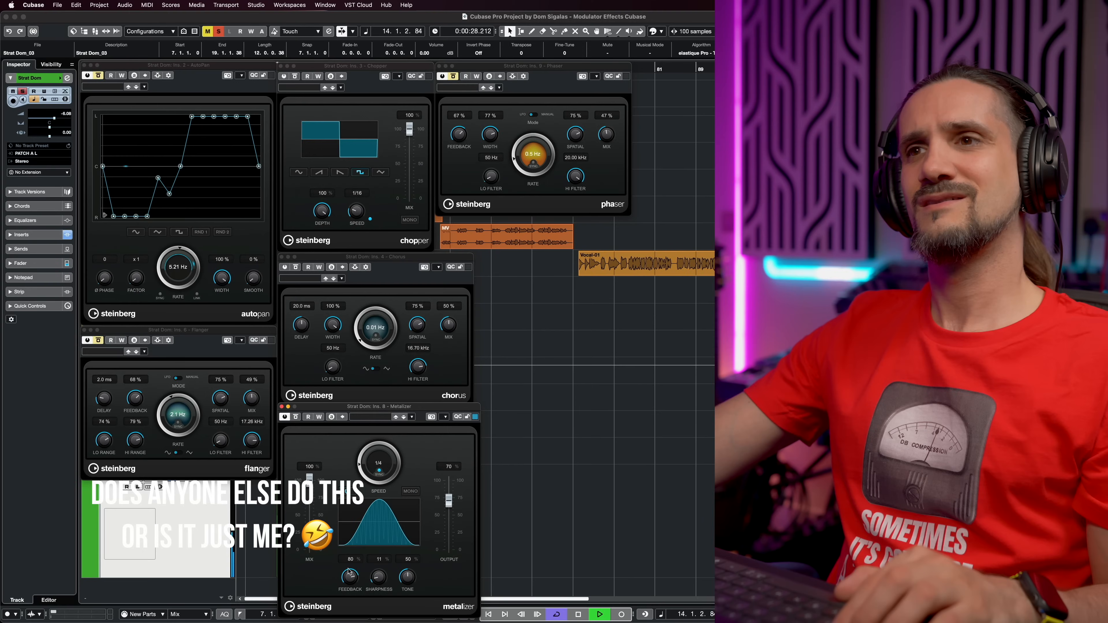
{"action": "left_click_drag", "start_coordinate": [349, 571], "coordinate": [348, 568]}
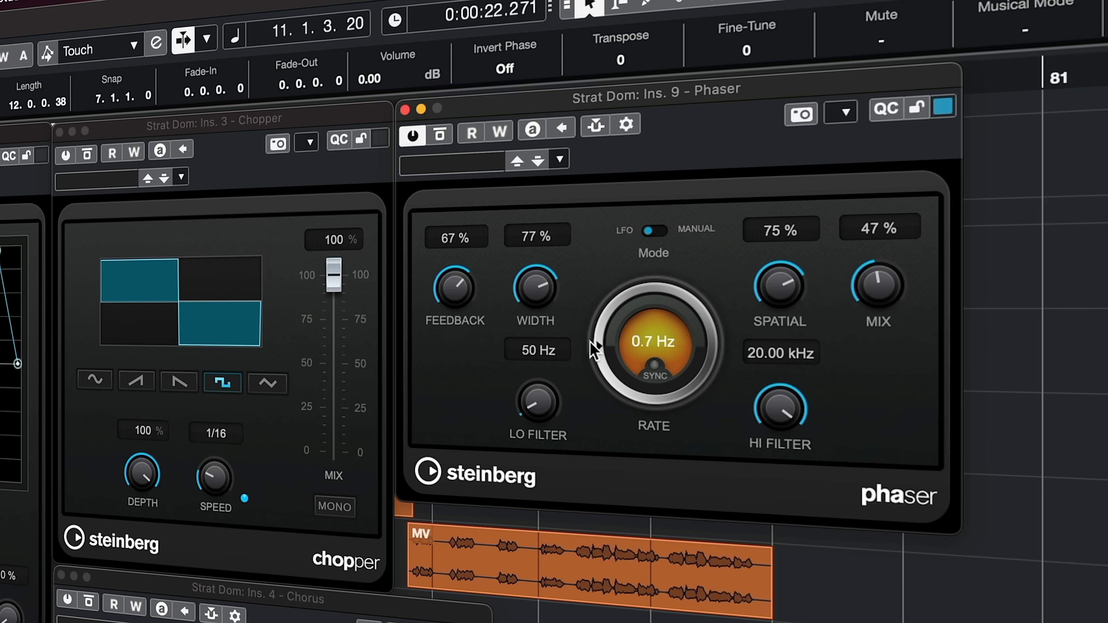
Step: Adjust the Phaser's rate and feedback while the guitar loop plays
{"action": "left_click_drag", "start_coordinate": [590, 342], "coordinate": [592, 339]}
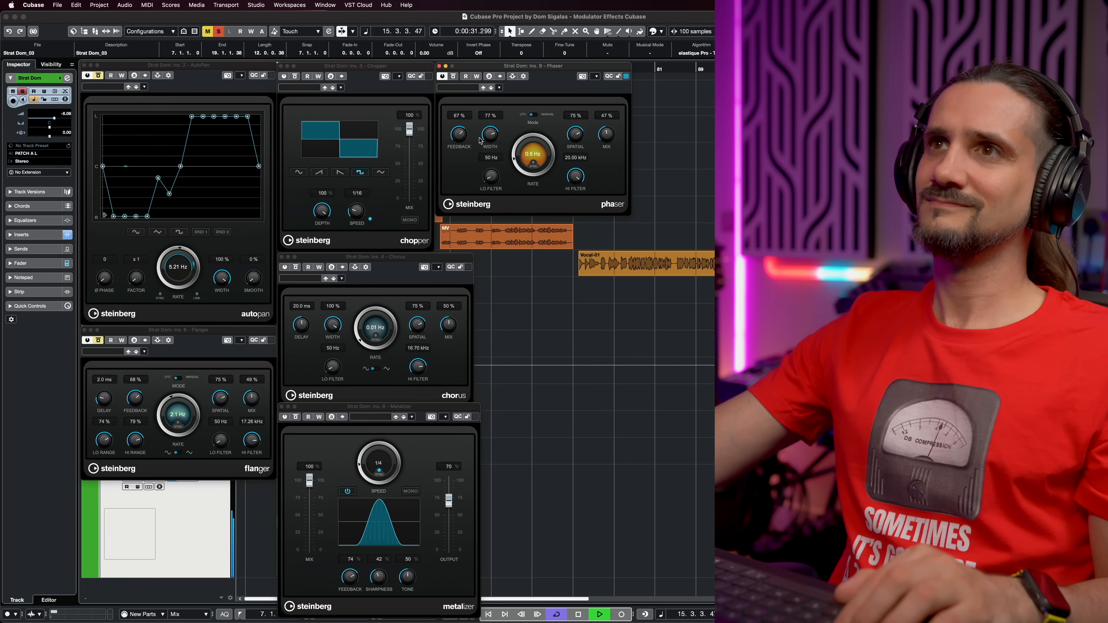
{"action": "left_click_drag", "start_coordinate": [460, 133], "coordinate": [515, 162]}
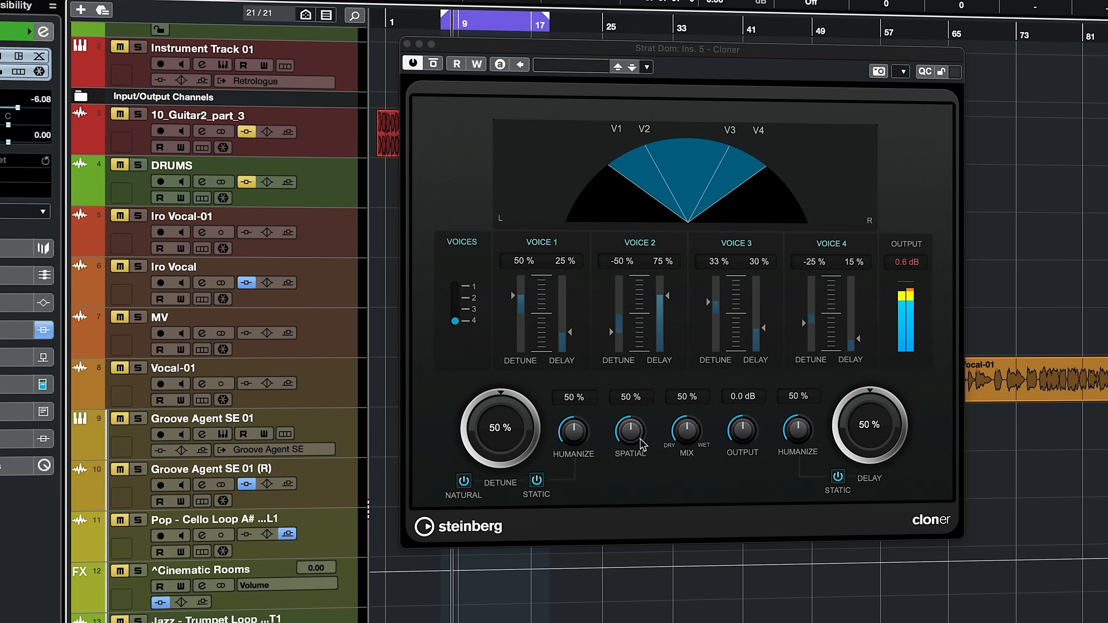
Step: Sweep the Cloner's spatial amount up to 100% and back to about 93%
{"action": "left_click_drag", "start_coordinate": [630, 430], "coordinate": [632, 371]}
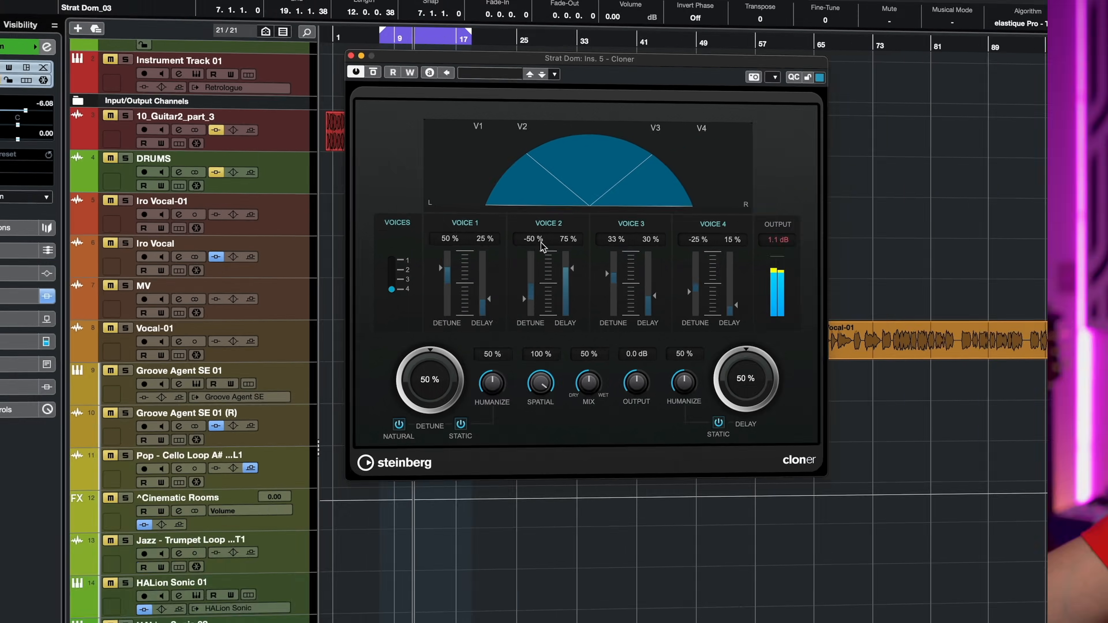
{"action": "left_click_drag", "start_coordinate": [541, 247], "coordinate": [535, 324]}
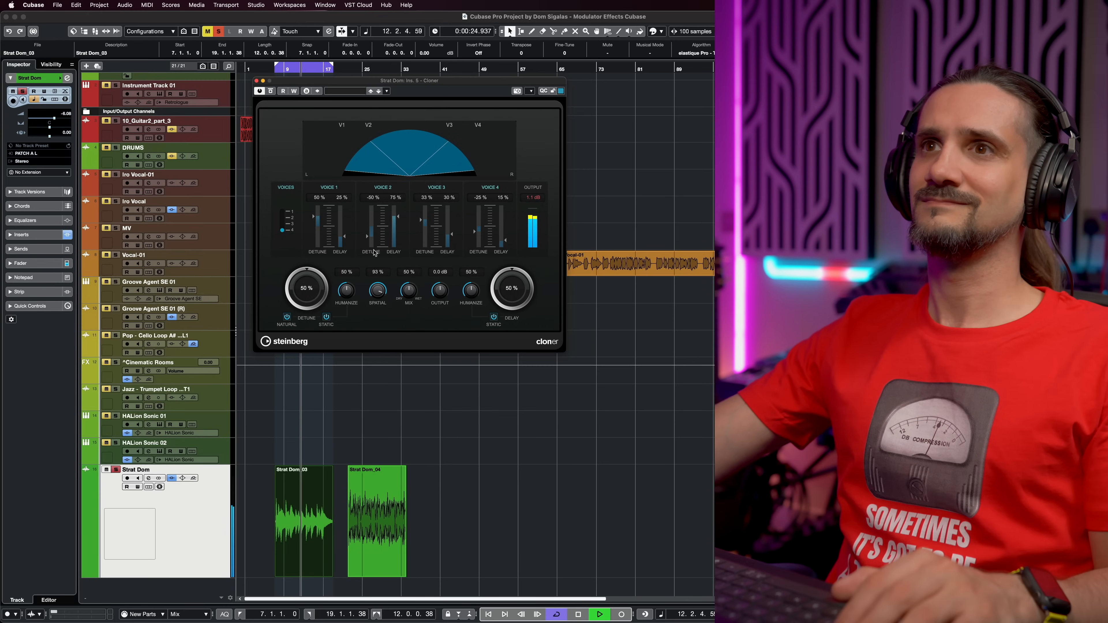
{"action": "left_click_drag", "start_coordinate": [374, 252], "coordinate": [375, 239]}
Step: Adjust the Cloner's detune humanize amount and the delays of voices 3 and 4
{"action": "left_click_drag", "start_coordinate": [347, 289], "coordinate": [358, 256]}
{"action": "left_click_drag", "start_coordinate": [449, 234], "coordinate": [452, 214]}
{"action": "left_click_drag", "start_coordinate": [506, 240], "coordinate": [504, 228]}
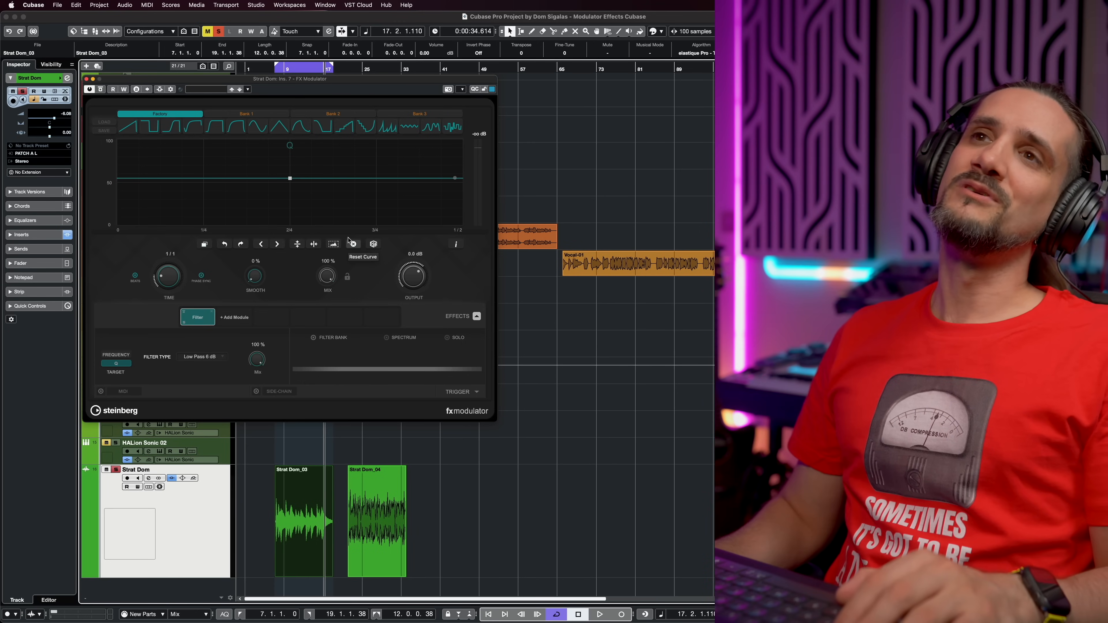
Step: Reset the FX Modulator's curve and open the selection of modules that can be added
{"action": "left_click", "coordinate": [351, 243]}
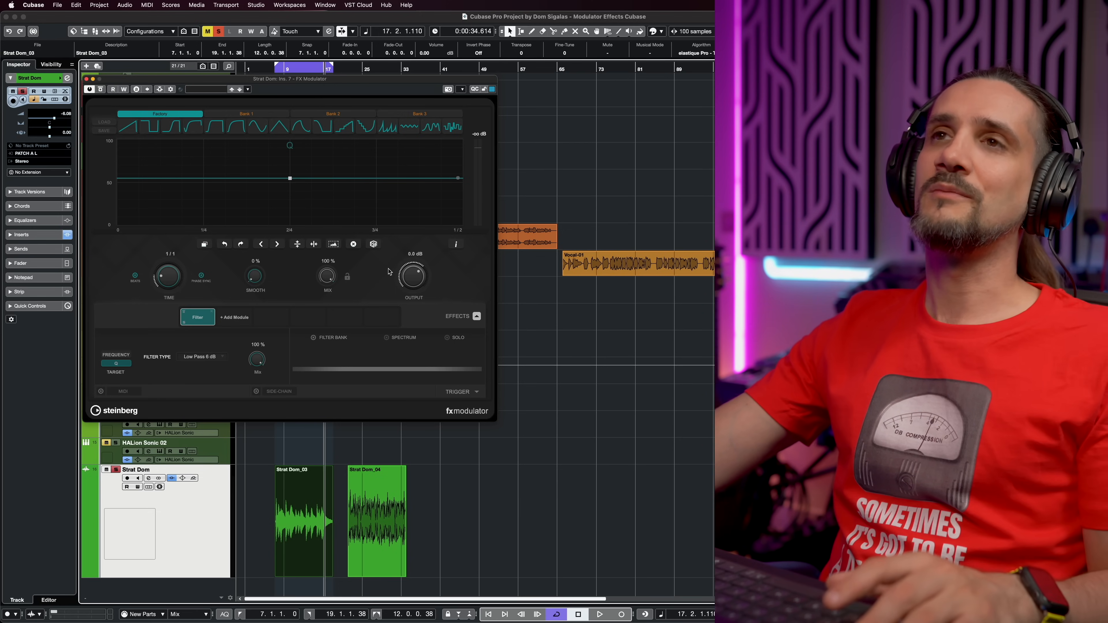
{"action": "left_click", "coordinate": [226, 320]}
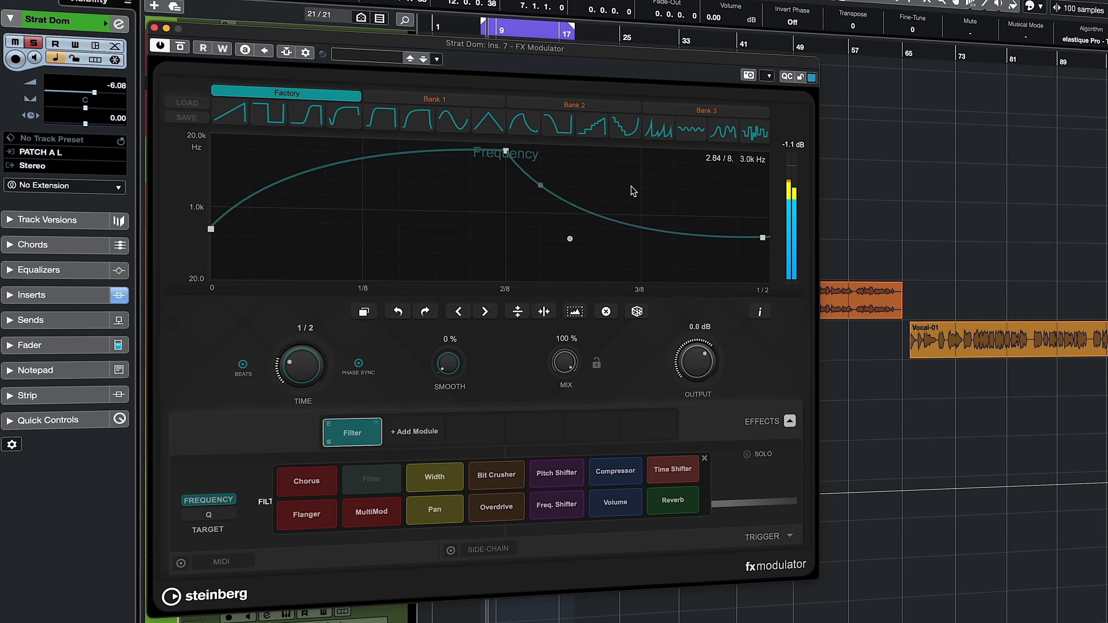
Step: Lower the end point of the Filter frequency curve and add a MultiMod module in FX Modulator
{"action": "left_click_drag", "start_coordinate": [761, 244], "coordinate": [769, 251]}
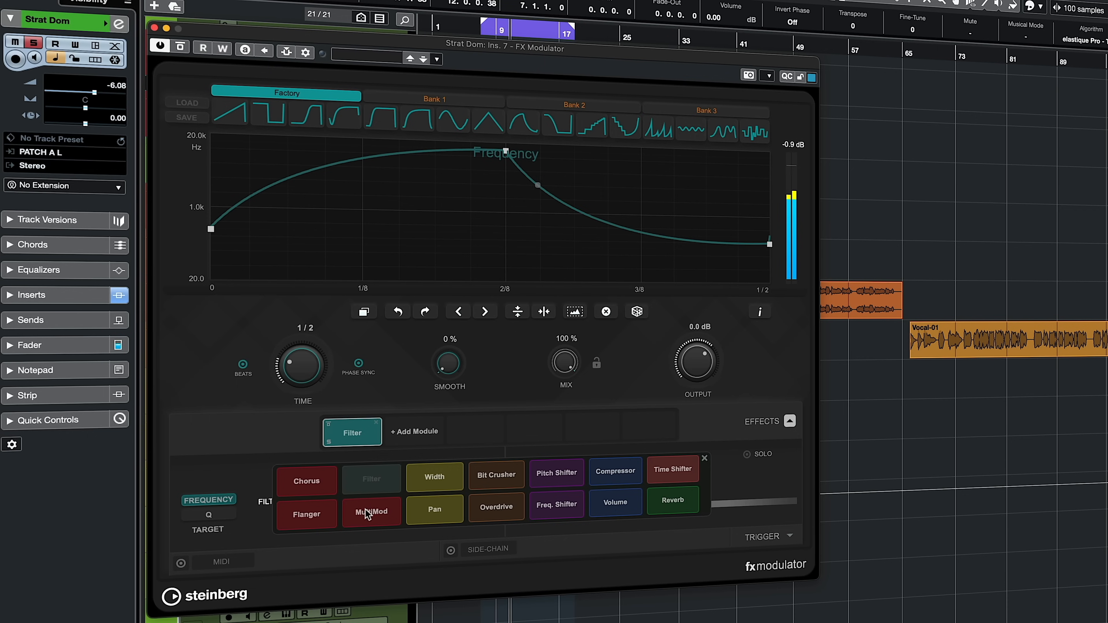
{"action": "left_click", "coordinate": [356, 514]}
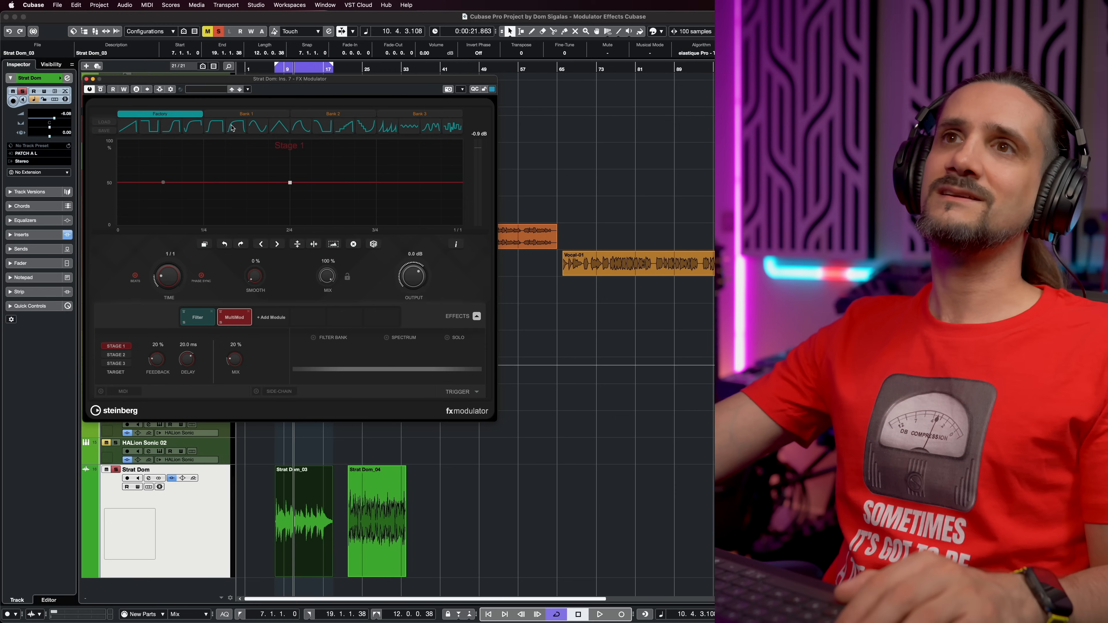
Step: Apply the sine curve to MultiMod Stage 1 in FX Modulator, play the guitar, and vary the modulation time, including 1/4
{"action": "left_click", "coordinate": [253, 131]}
{"action": "key", "text": "space"}
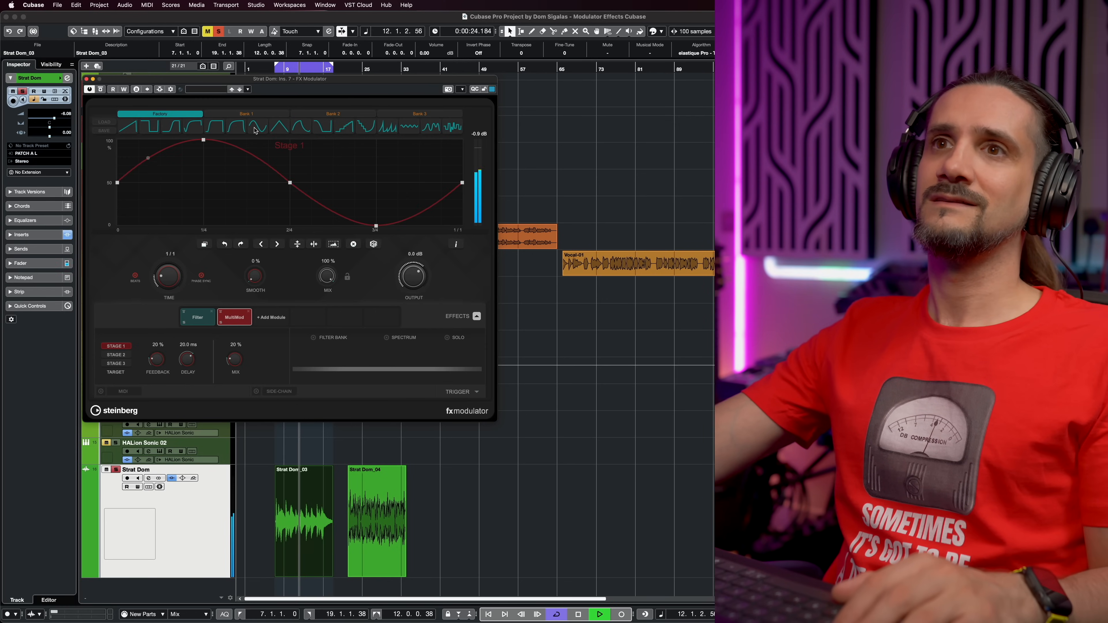
{"action": "left_click_drag", "start_coordinate": [165, 274], "coordinate": [166, 268]}
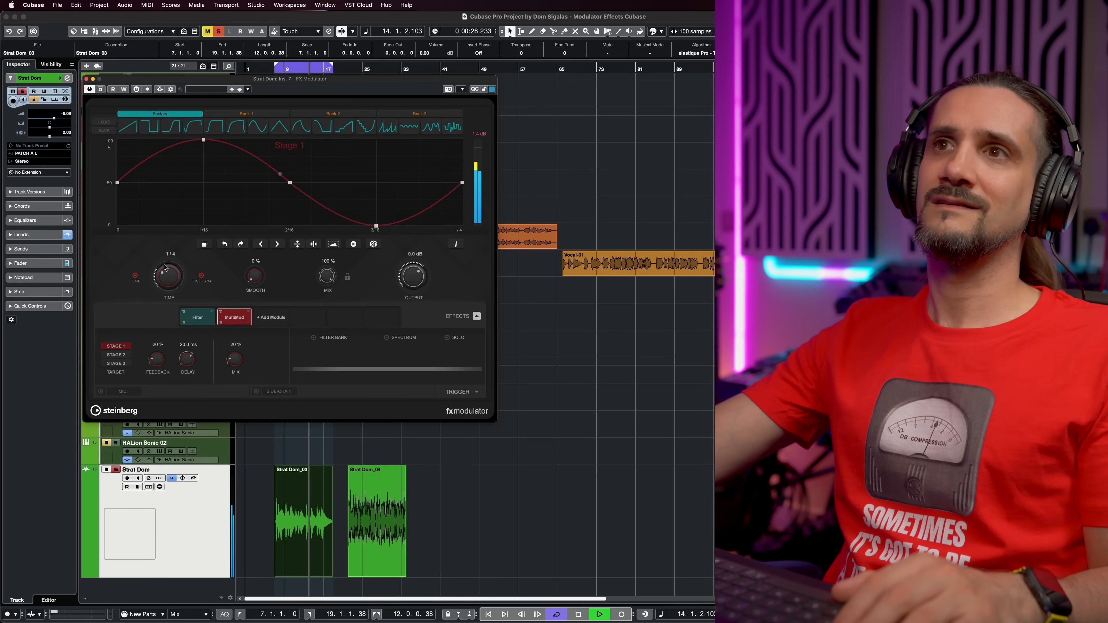
{"action": "left_click_drag", "start_coordinate": [165, 268], "coordinate": [163, 272]}
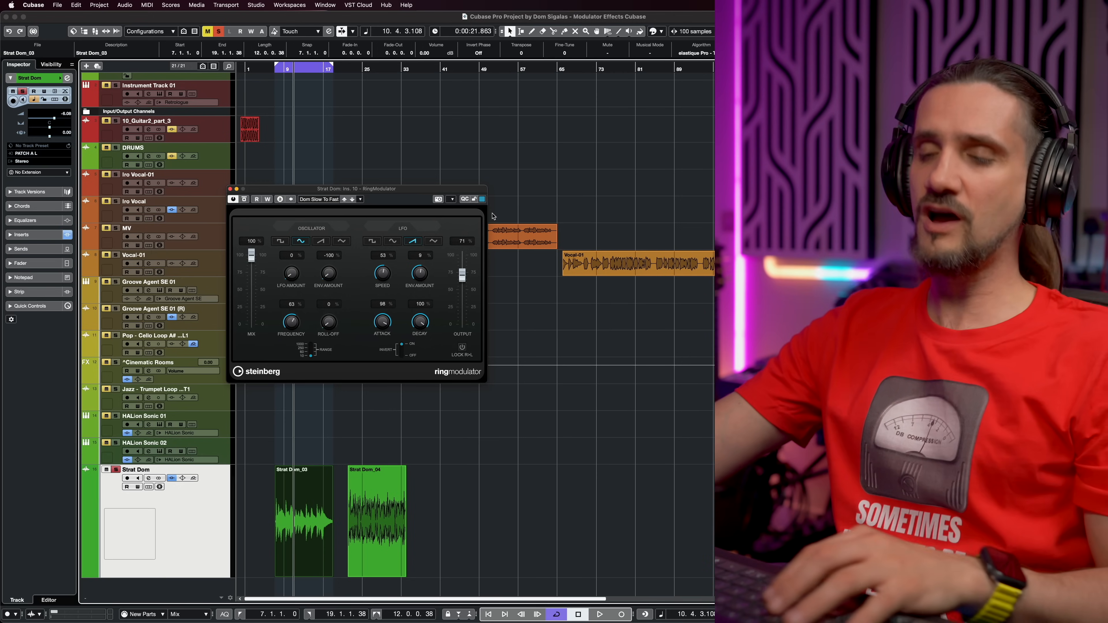
Step: Play the guitar from the loop start and sweep the RingModulator's oscillator frequency up to 100% and back down
{"action": "key", "text": "KP_1"}
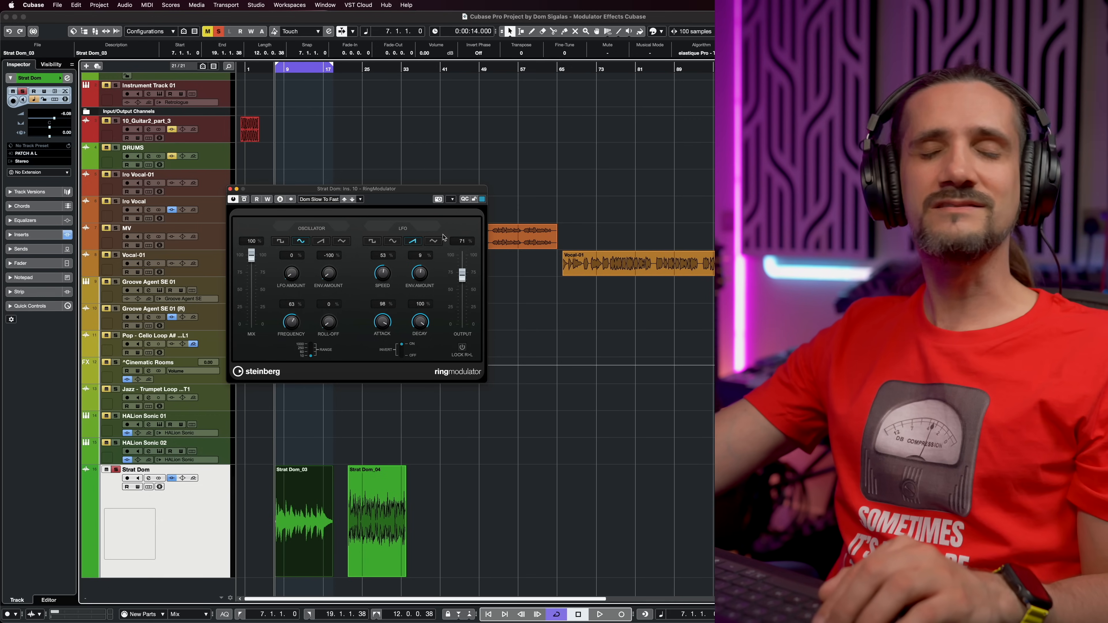
{"action": "key", "text": "space"}
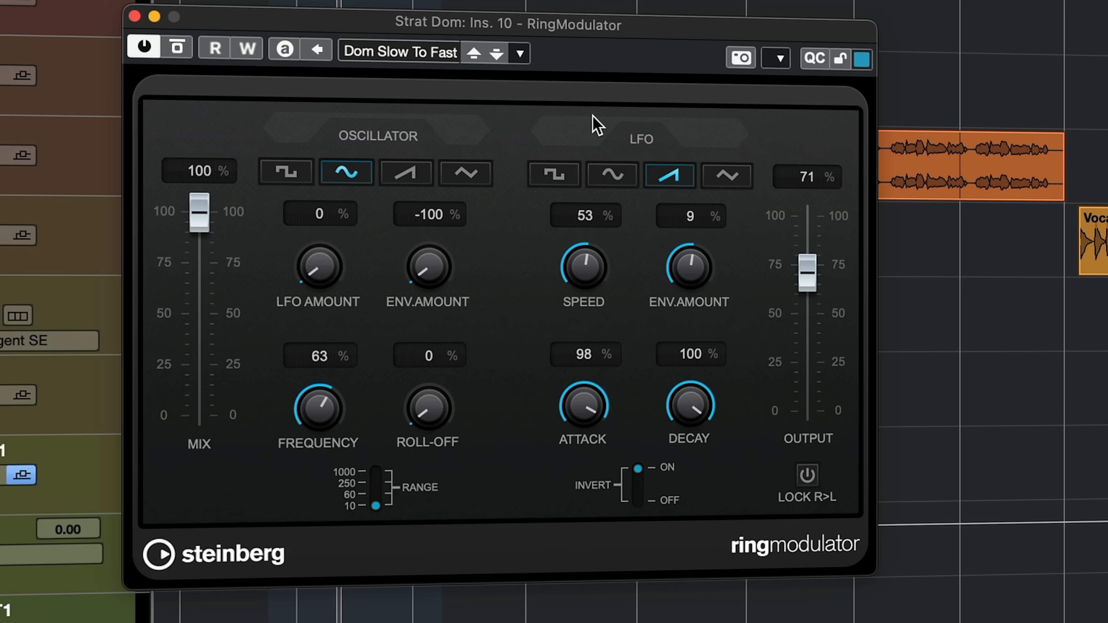
{"action": "left_click_drag", "start_coordinate": [314, 426], "coordinate": [314, 312]}
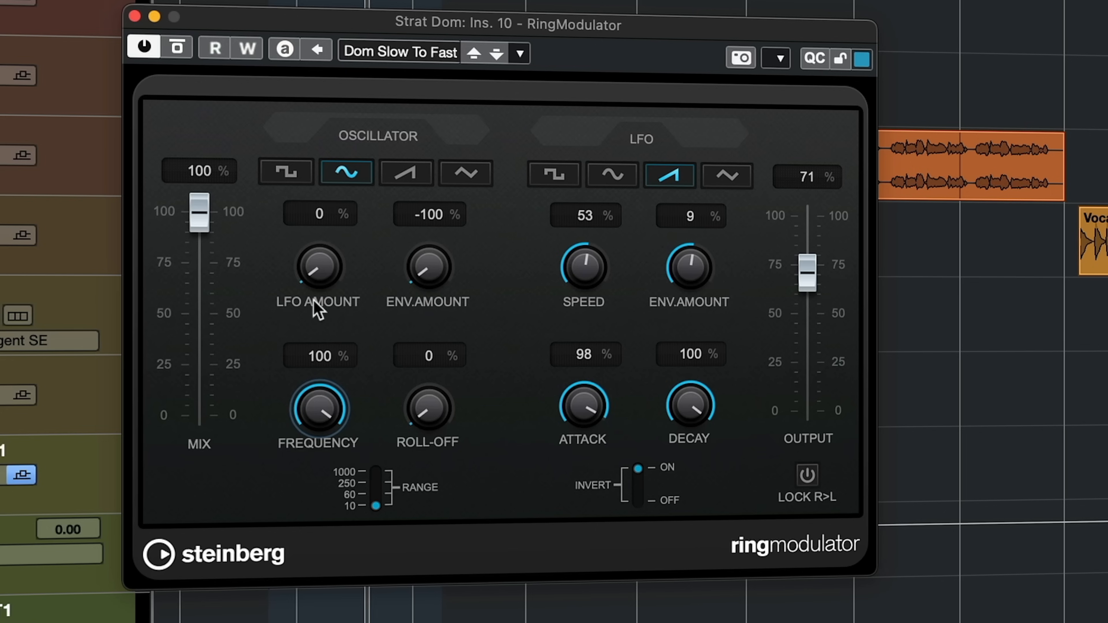
{"action": "left_click_drag", "start_coordinate": [314, 326], "coordinate": [315, 528]}
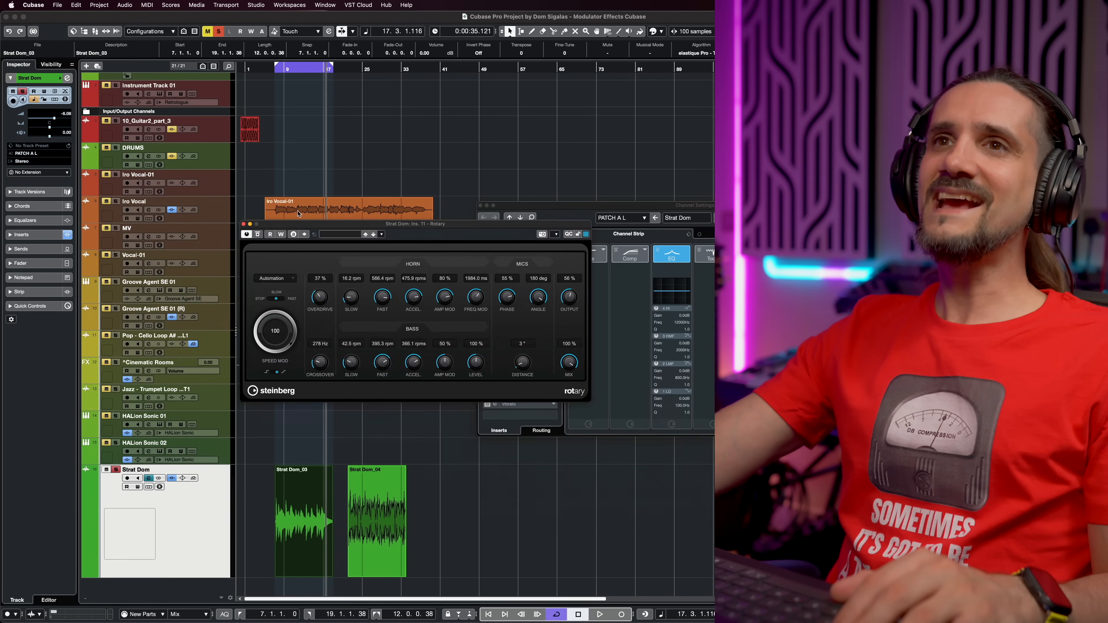
Step: Move the Rotary window away from the insert list and audition the effect from the loop start
{"action": "left_click_drag", "start_coordinate": [331, 230], "coordinate": [189, 206]}
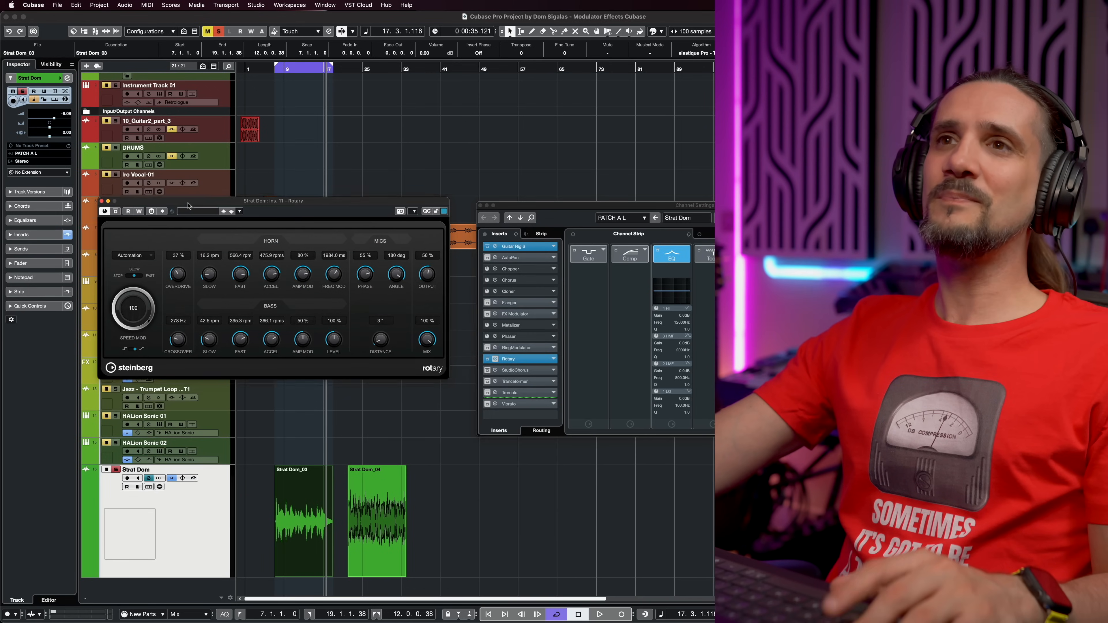
{"action": "key", "text": "KP_1"}
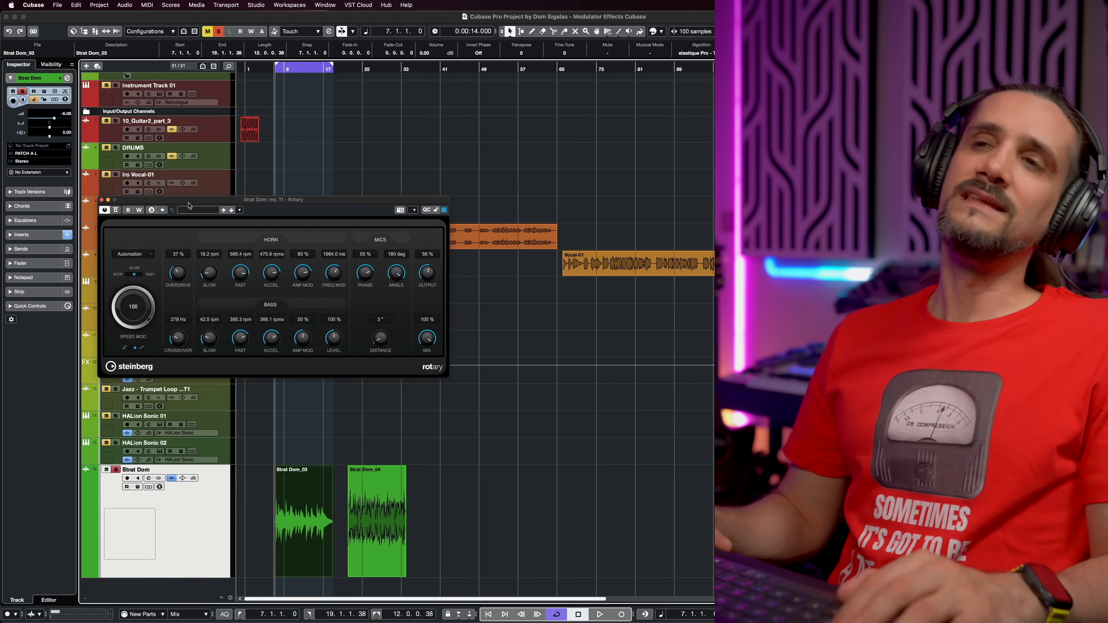
{"action": "key", "text": "space"}
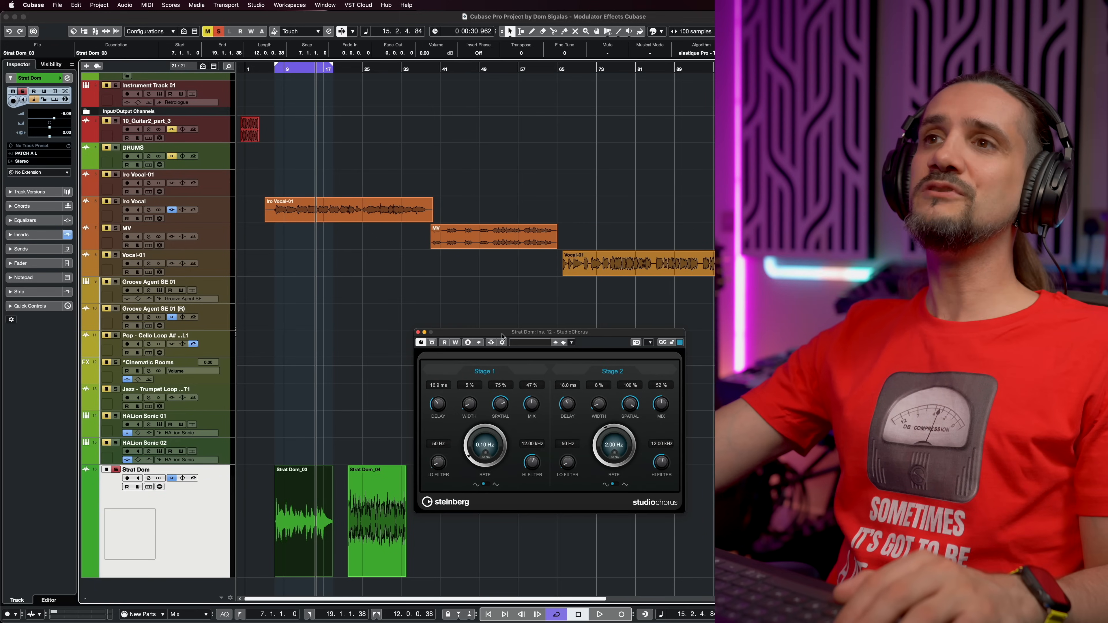
Step: Audition StudioChorus on the guitar, adjusting Stage 1 and setting Stage 2 to 5% width and a 2.46 Hz rate
{"action": "left_click_drag", "start_coordinate": [503, 337], "coordinate": [171, 202]}
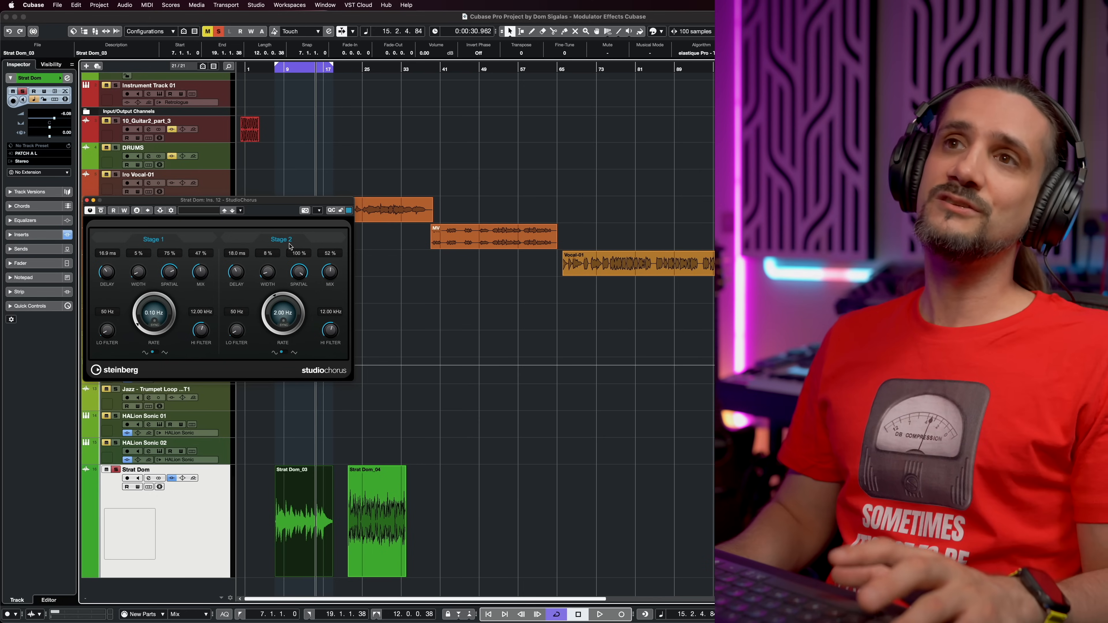
{"action": "key", "text": "space"}
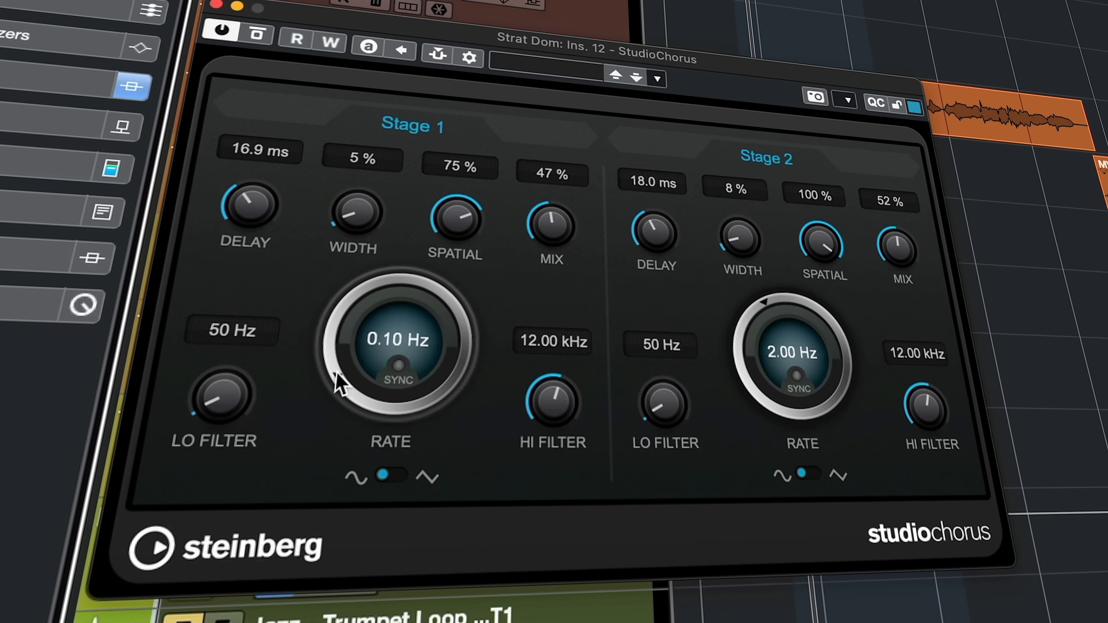
{"action": "left_click_drag", "start_coordinate": [262, 391], "coordinate": [308, 183]}
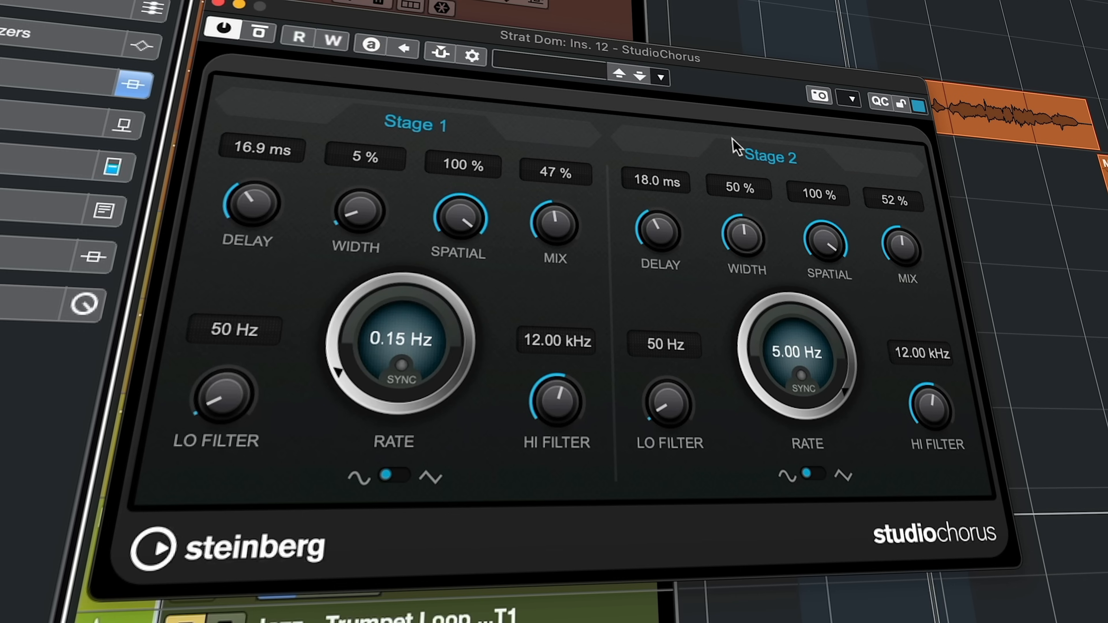
{"action": "left_click_drag", "start_coordinate": [735, 205], "coordinate": [734, 223]}
{"action": "left_click_drag", "start_coordinate": [746, 327], "coordinate": [738, 368]}
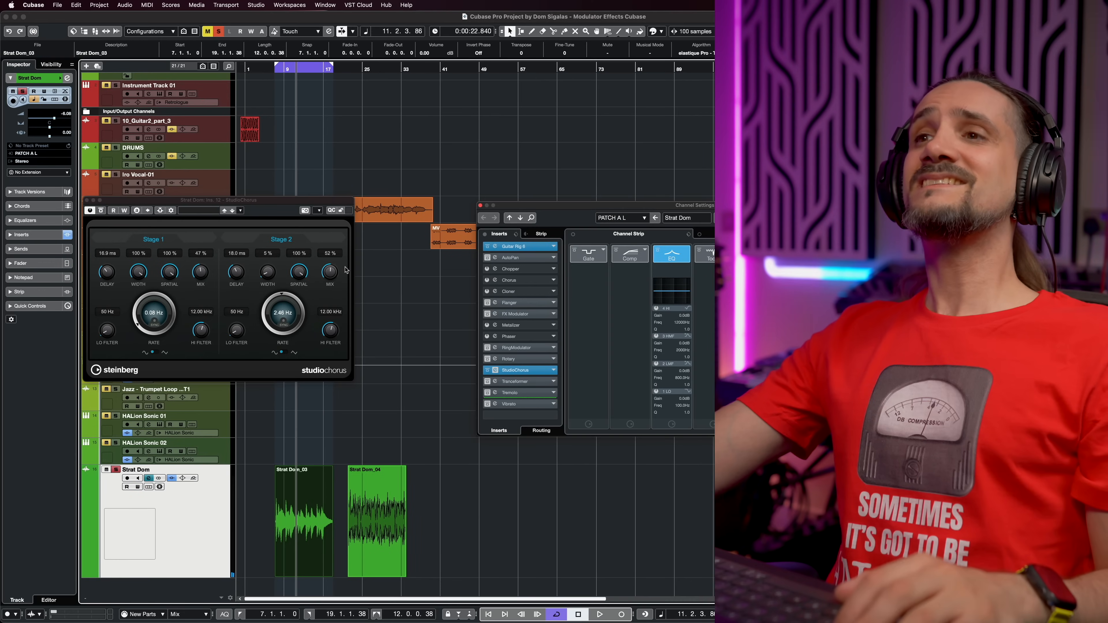
Step: Open the Tranceformer insert and play the guitar through it from the loop start
{"action": "left_click", "coordinate": [495, 382]}
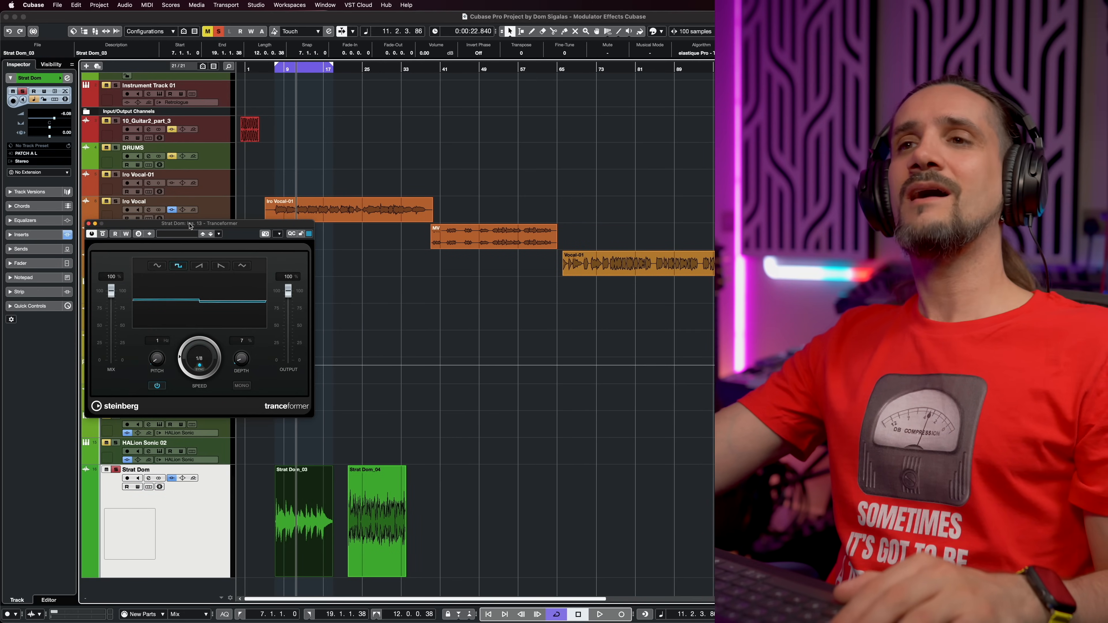
{"action": "key", "text": "space"}
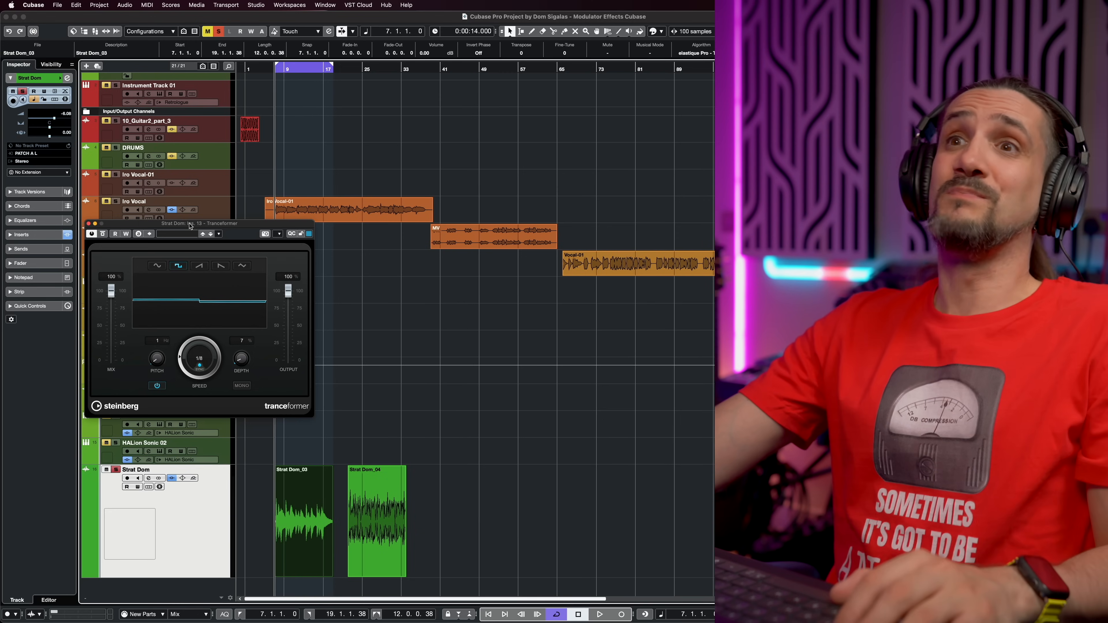
{"action": "key", "text": "space"}
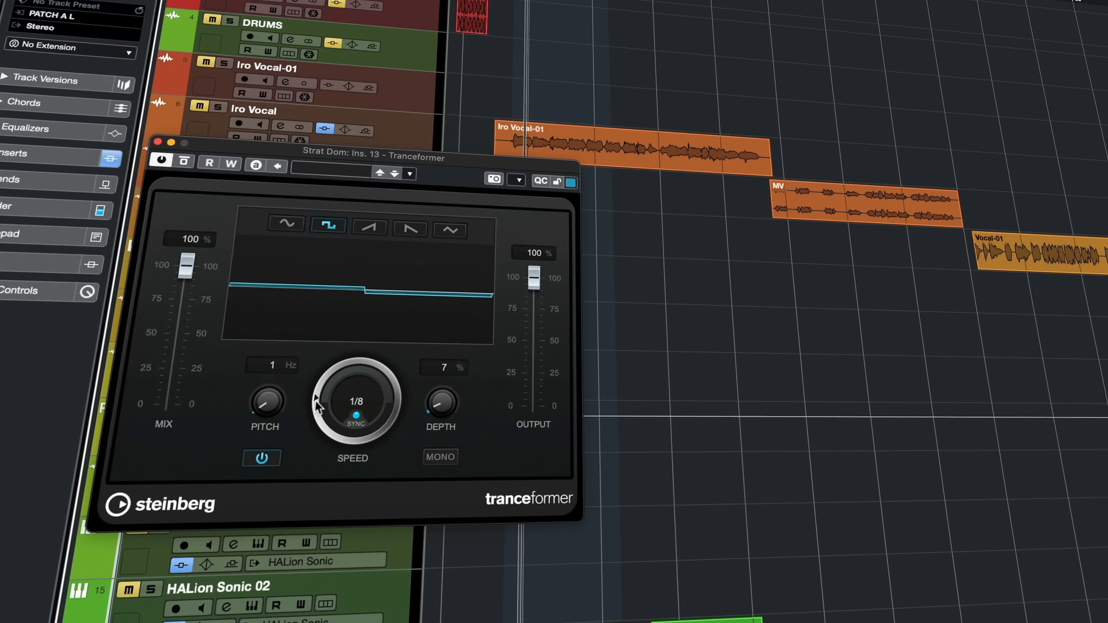
Step: Set the Tranceformer's speed to 1/4 and depth to 13%, and choose the rising sawtooth waveform
{"action": "left_click_drag", "start_coordinate": [315, 401], "coordinate": [314, 406]}
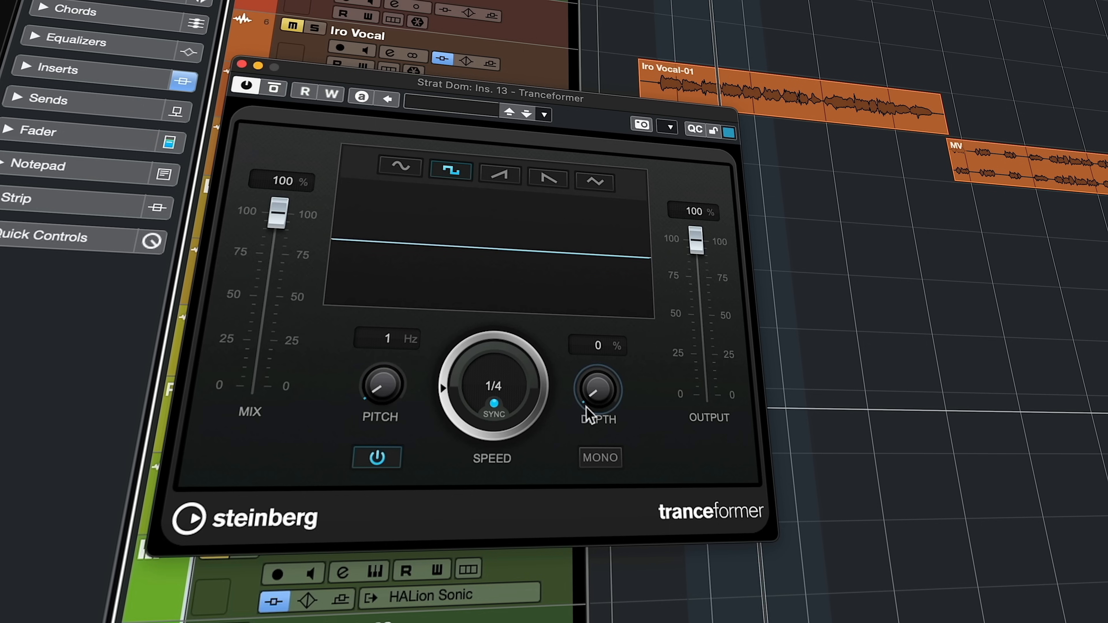
{"action": "left_click_drag", "start_coordinate": [589, 393], "coordinate": [577, 372]}
{"action": "left_click", "coordinate": [500, 174]}
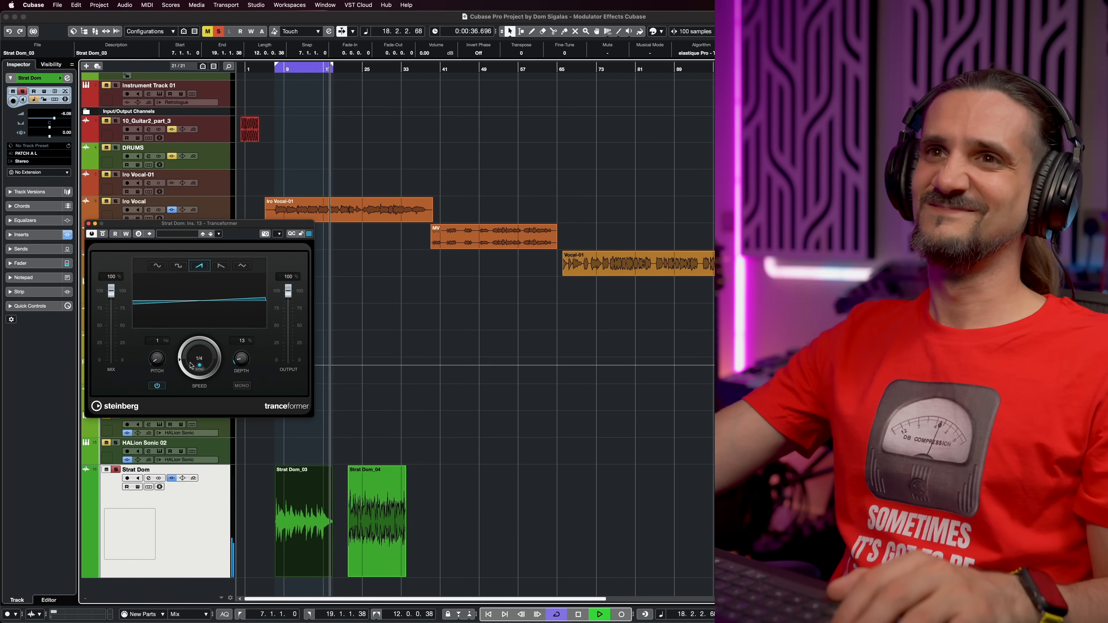
Step: Turn off the Tranceformer's tempo sync and lower its speed to 0.73 Hz during playback
{"action": "left_click", "coordinate": [200, 369]}
{"action": "key", "text": "space"}
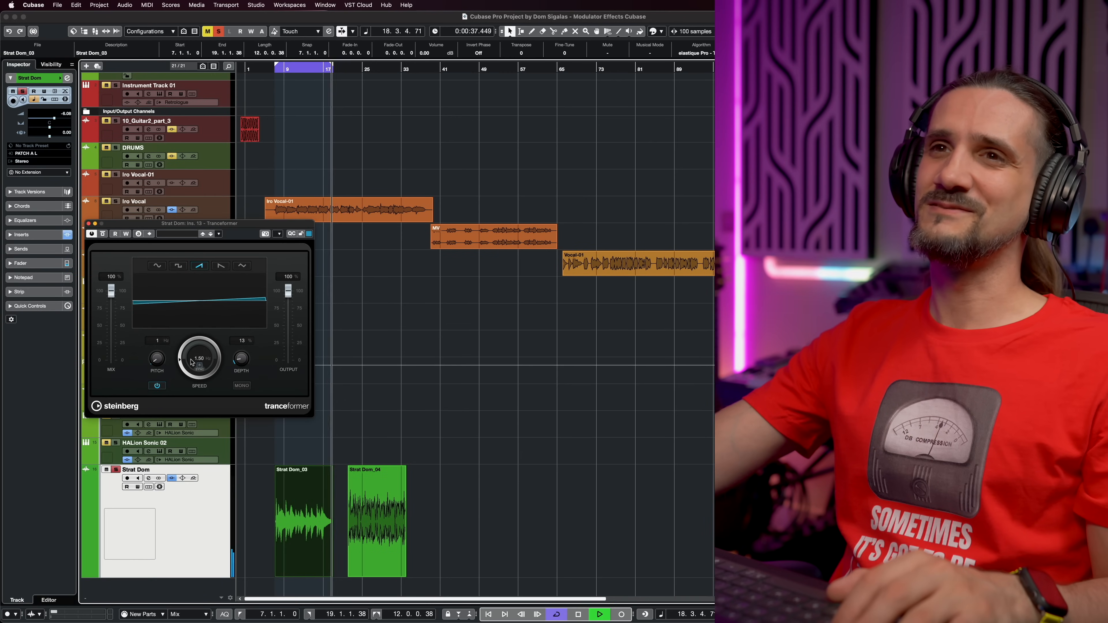
{"action": "left_click_drag", "start_coordinate": [185, 361], "coordinate": [182, 368]}
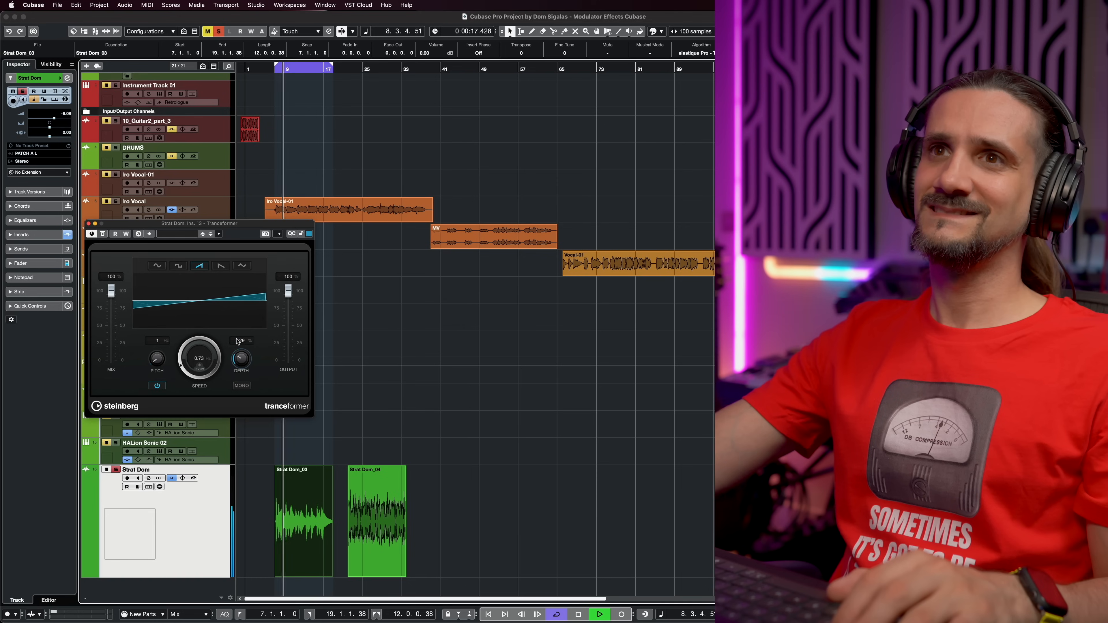
Step: Set the Tranceformer's depth to 21%, switch to the sine waveform, and raise the speed
{"action": "left_click_drag", "start_coordinate": [238, 341], "coordinate": [231, 374]}
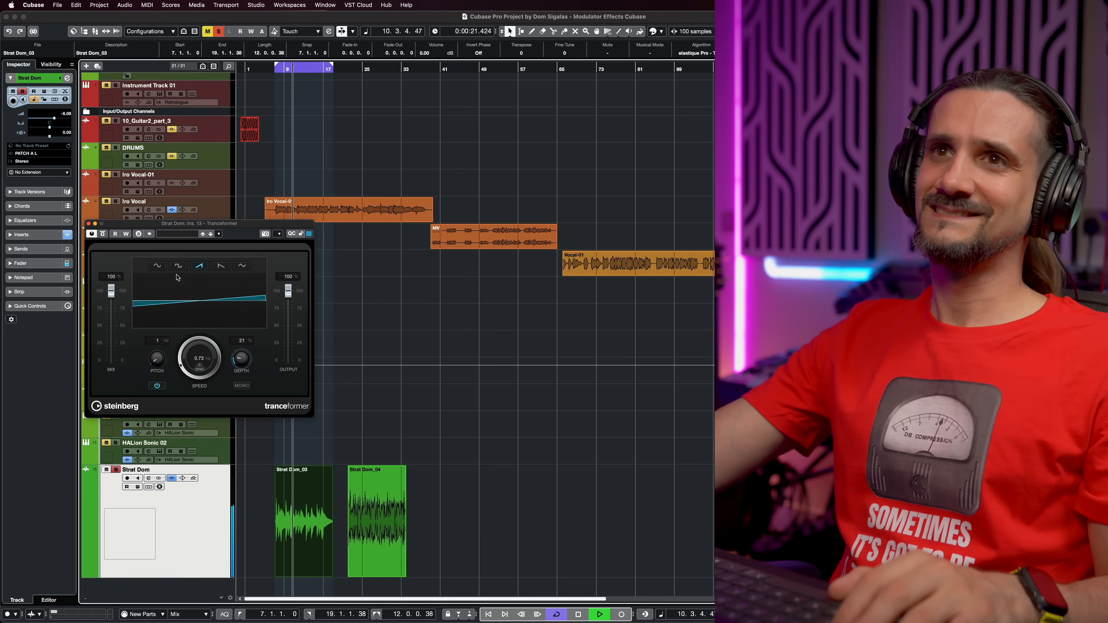
{"action": "left_click", "coordinate": [157, 266]}
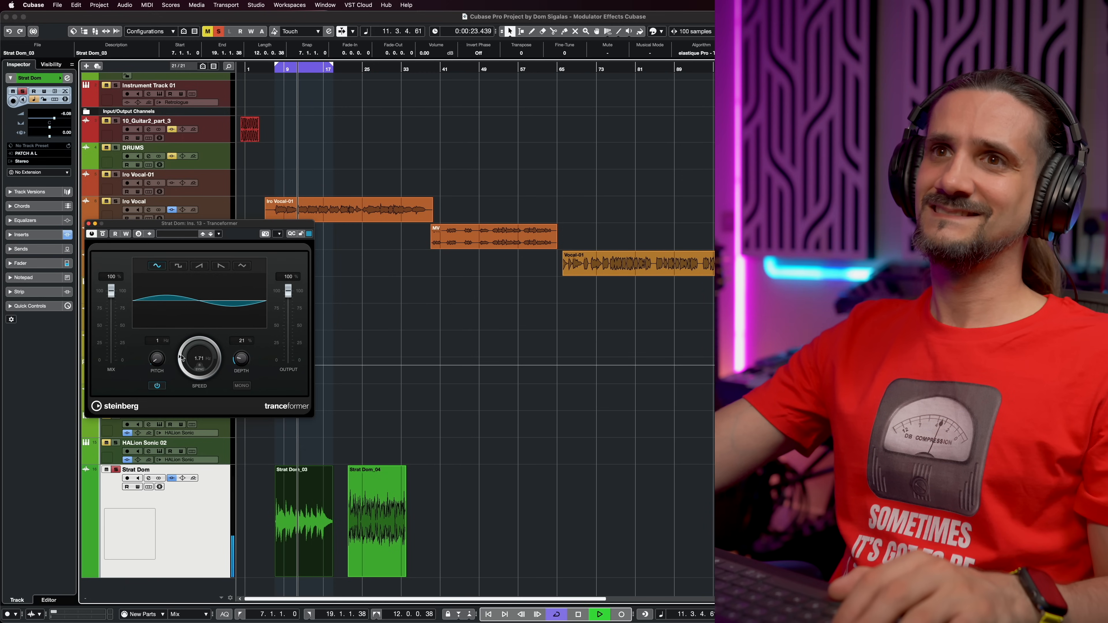
{"action": "left_click_drag", "start_coordinate": [183, 352], "coordinate": [179, 332]}
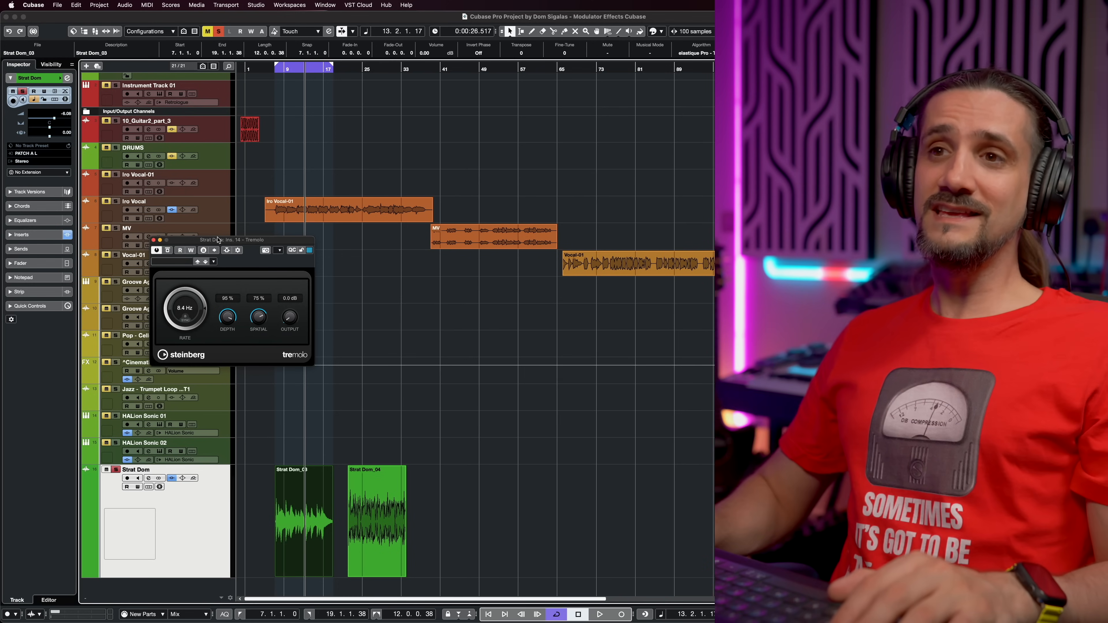
Step: Play the guitar through Tremolo from the loop start, varying its rate to about 4.6 Hz with spatial at 0%
{"action": "key", "text": "KP_1"}
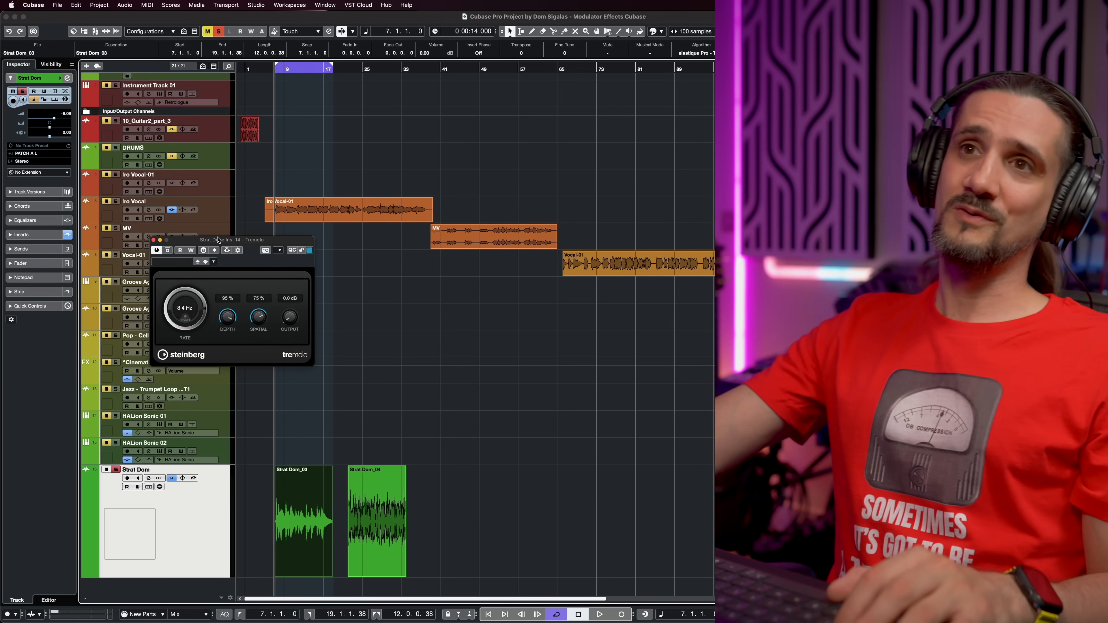
{"action": "key", "text": "space"}
{"action": "left_click_drag", "start_coordinate": [177, 288], "coordinate": [213, 310]}
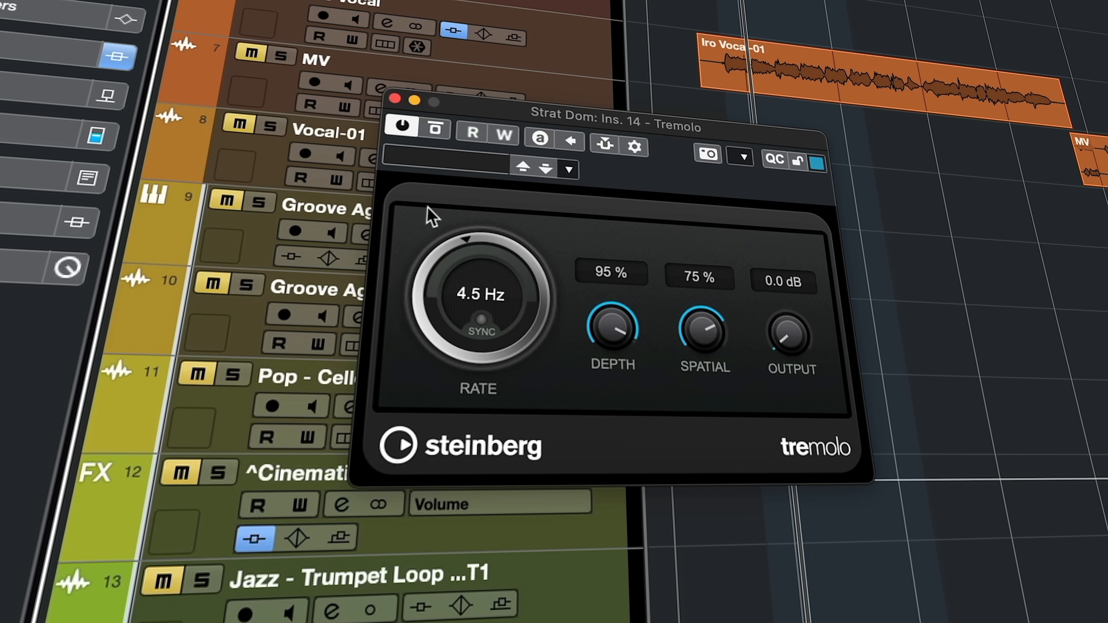
{"action": "left_click_drag", "start_coordinate": [427, 209], "coordinate": [439, 217]}
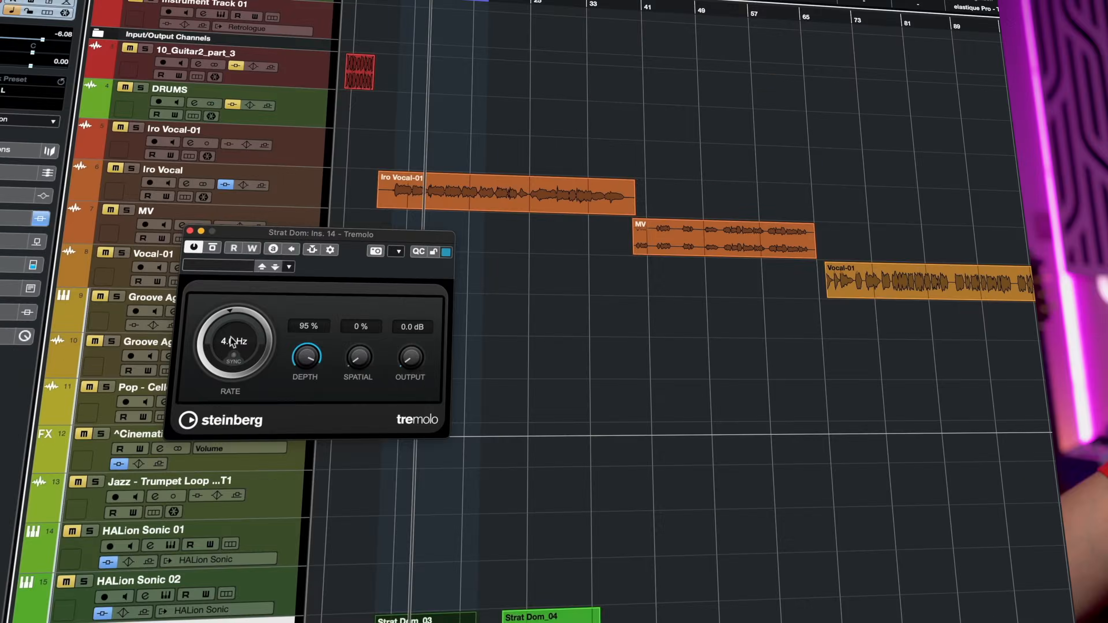
{"action": "left_click_drag", "start_coordinate": [477, 297], "coordinate": [460, 243]}
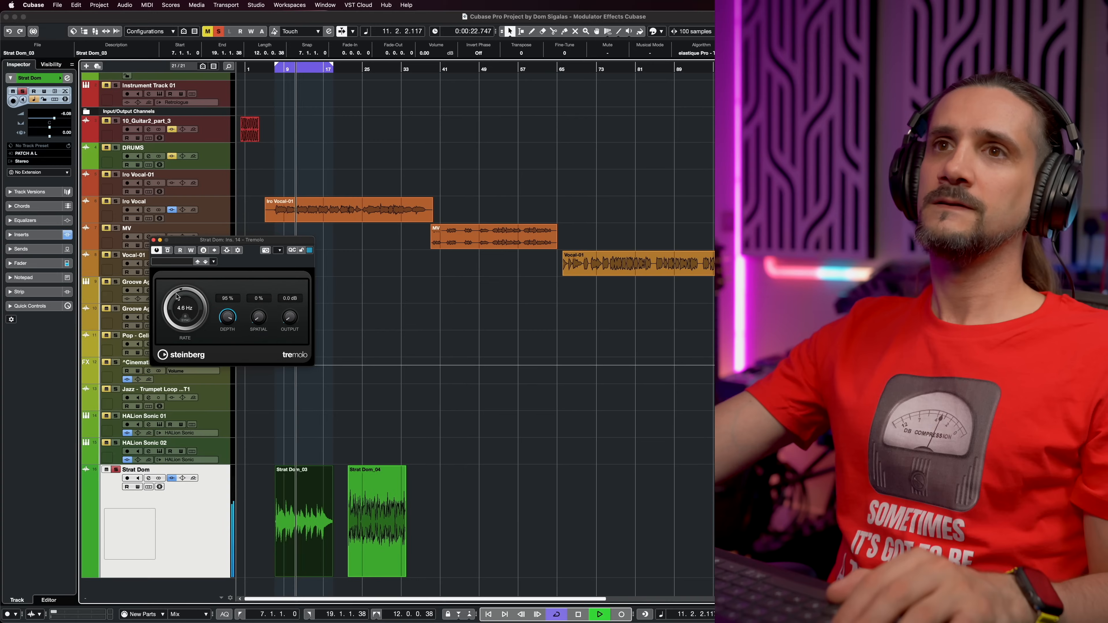
Step: Raise the Tremolo's rate to 5.5 Hz and spatial to 100%, and readjust the rate
{"action": "mouse_move", "coordinate": [177, 289]}
{"action": "left_mouse_down"}
{"action": "mouse_move", "coordinate": [179, 313]}
{"action": "mouse_move", "coordinate": [178, 289]}
{"action": "left_mouse_up"}
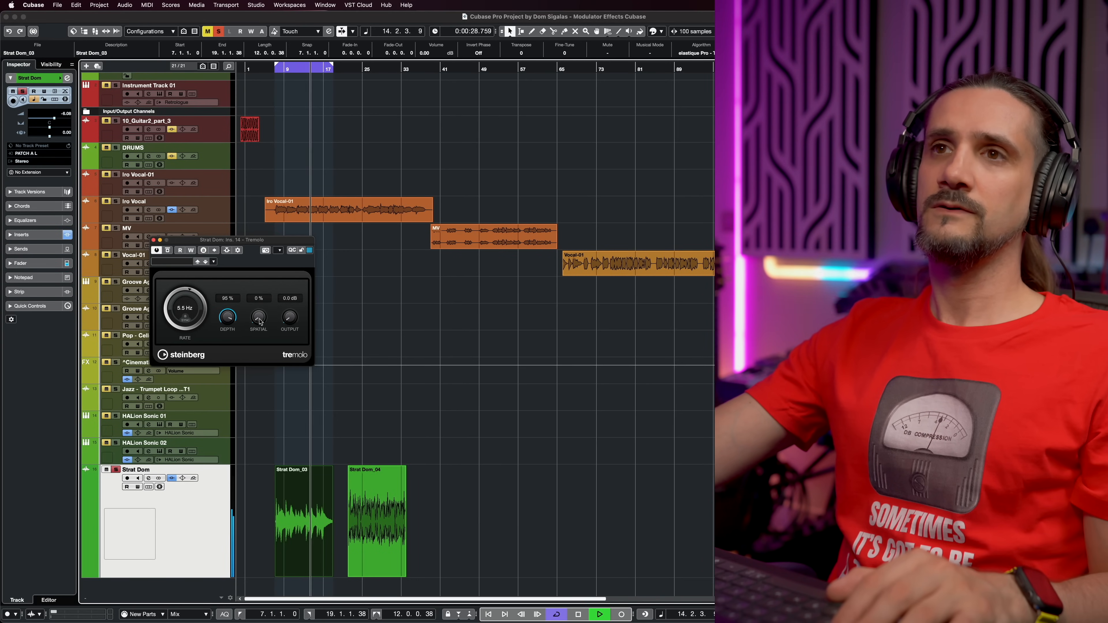
{"action": "left_click_drag", "start_coordinate": [257, 317], "coordinate": [255, 220]}
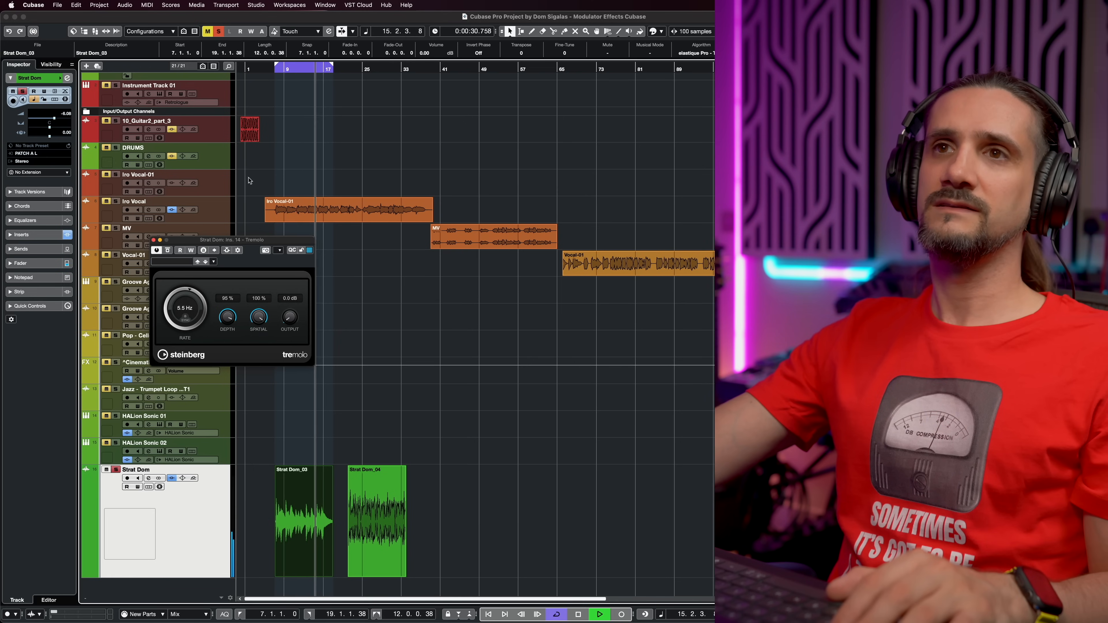
{"action": "left_click_drag", "start_coordinate": [180, 305], "coordinate": [175, 307]}
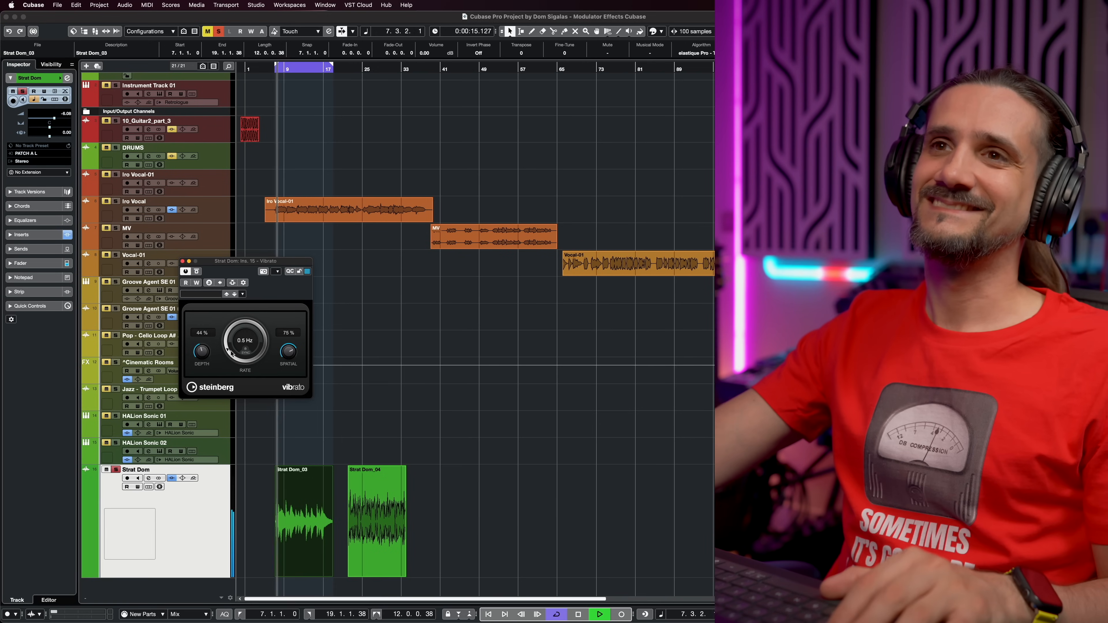
Step: Sweep the Vibrato's rate up to 8.4 Hz and down to 2.9 Hz, with depth at 71% and spatial at 94%
{"action": "left_click_drag", "start_coordinate": [231, 354], "coordinate": [208, 339]}
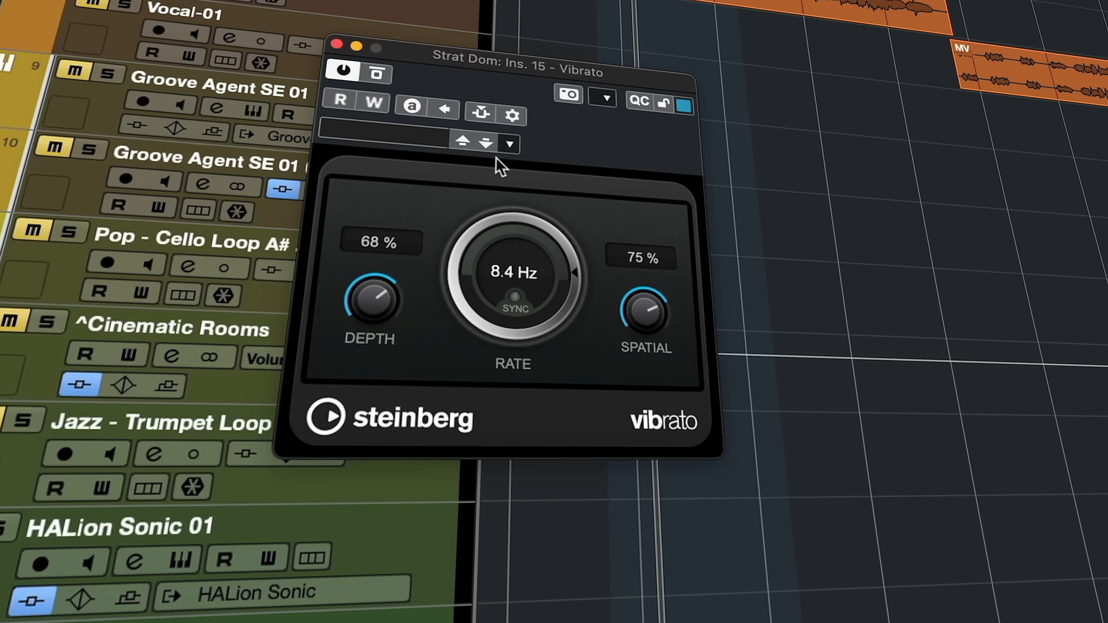
{"action": "left_click_drag", "start_coordinate": [478, 248], "coordinate": [479, 250]}
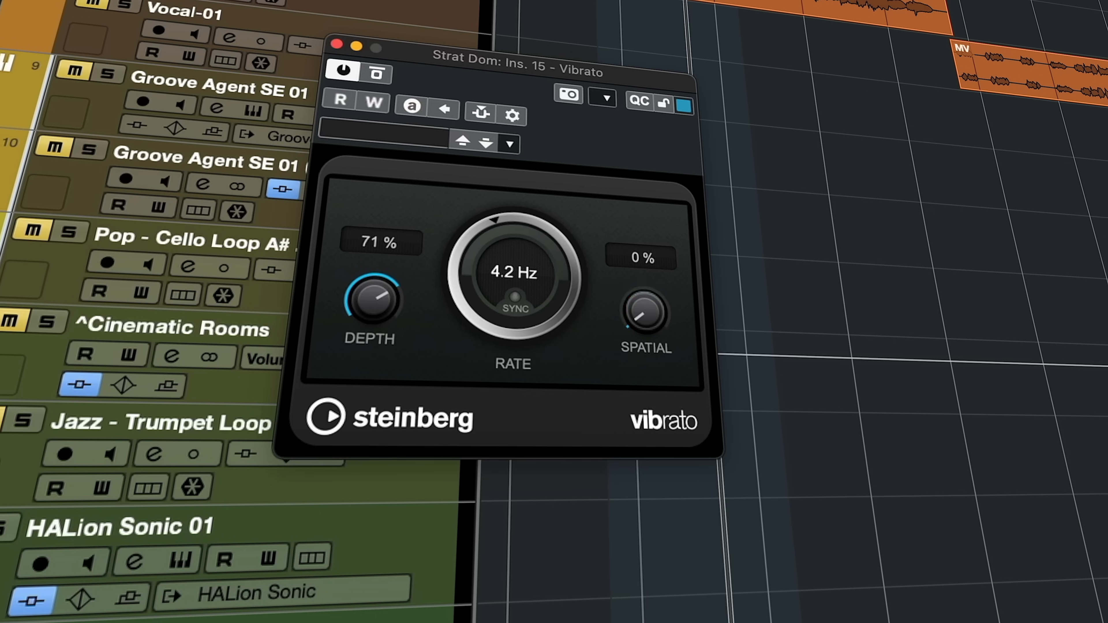
{"action": "left_click_drag", "start_coordinate": [473, 303], "coordinate": [581, 354]}
{"action": "left_click_drag", "start_coordinate": [641, 319], "coordinate": [641, 315]}
{"action": "left_click_drag", "start_coordinate": [653, 224], "coordinate": [663, 131]}
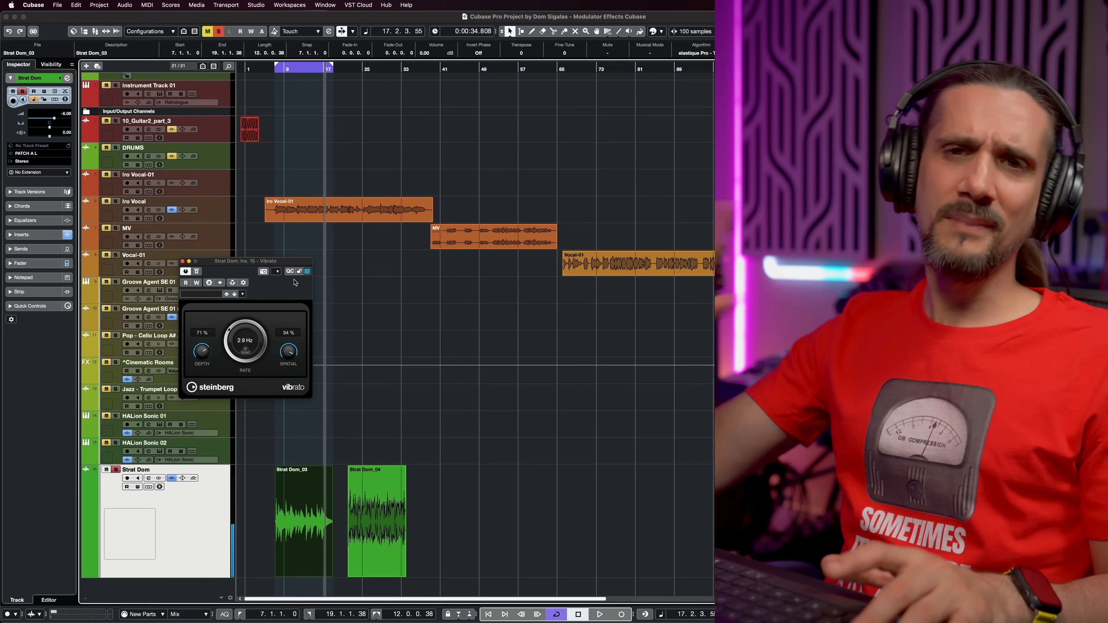